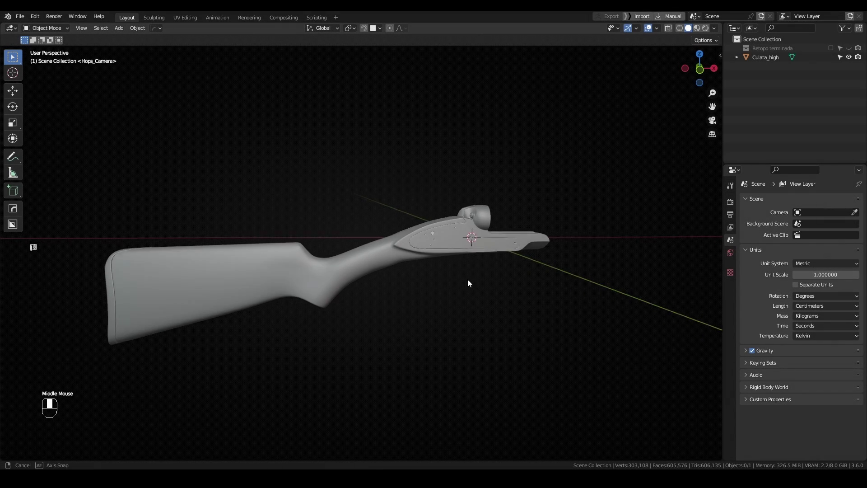
Step: Search the add-ons in the preferences for "f2" and "loop"
scroll(469, 285, up, 2)
shift+middle_drag(470, 290, 522, 294)
scroll(528, 281, up, 1)
scroll(546, 294, up, 1)
scroll(492, 296, up, 1)
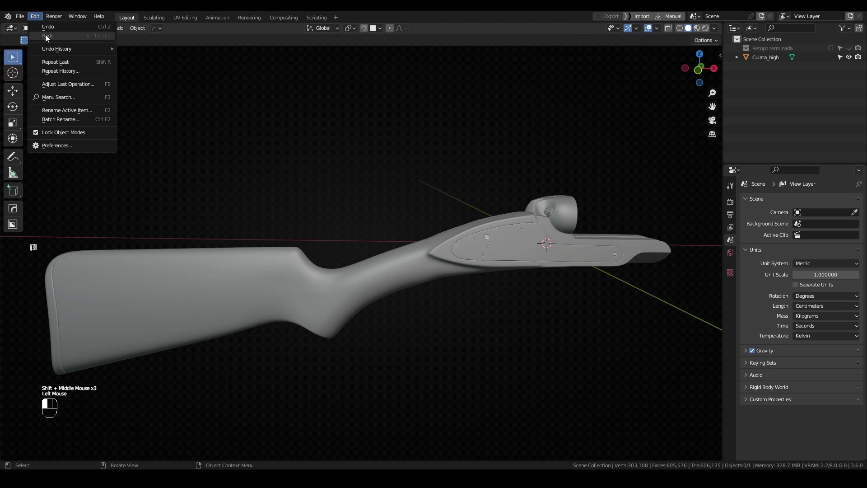
click(67, 145)
drag(115, 23, 313, 114)
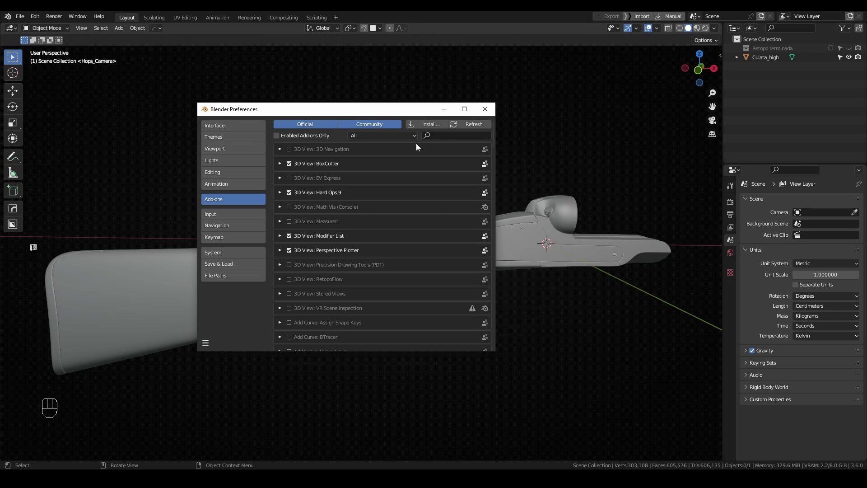
text(f2)
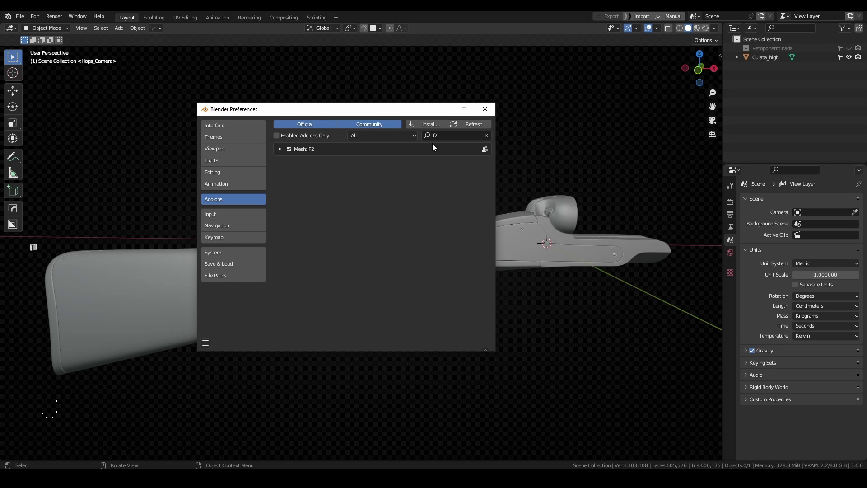
text(loop)
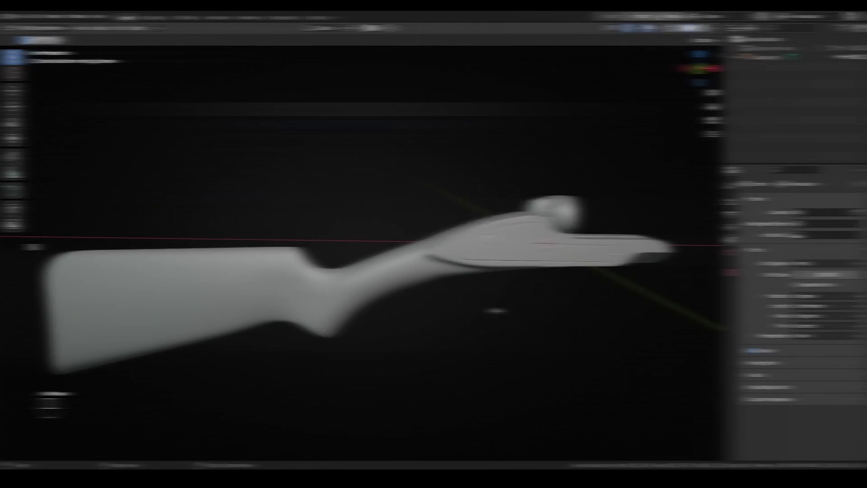
Step: Add a plane mesh at the 3D cursor and enter Edit Mode with vertex selection
shift+middle_drag(487, 306, 506, 310)
middle_drag(565, 304, 583, 298)
shift+middle_drag(583, 298, 482, 336)
scroll(507, 321, up, 1)
scroll(507, 322, up, 1)
key(shift+a)
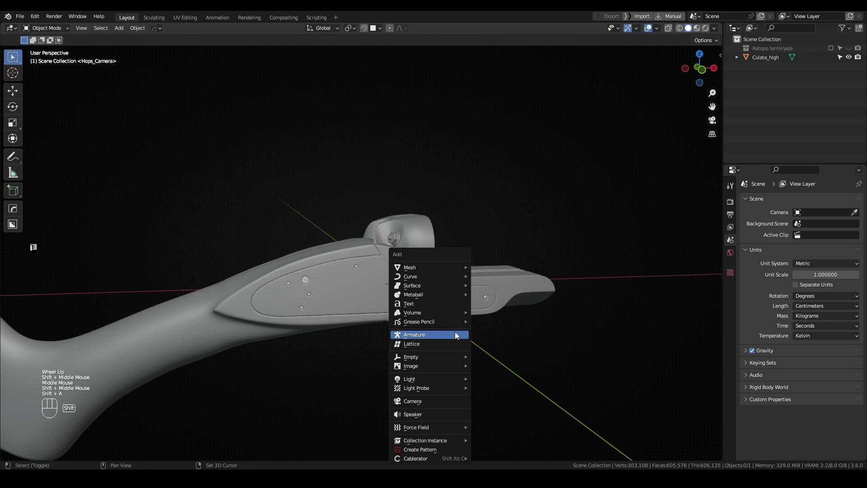
mouse_move(419, 267)
click(491, 57)
key(Tab)
key(1)
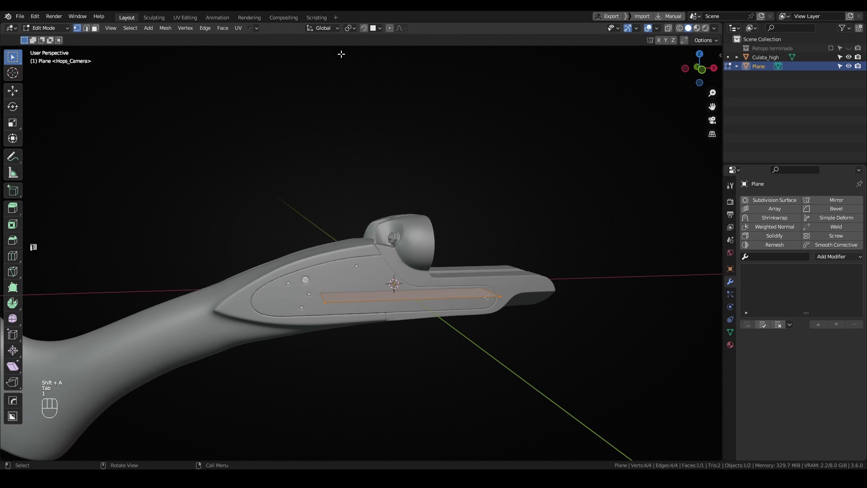
Step: Enable snapping to Face Project with Align Rotation to Target and Project Individual Elements turned on
click(365, 29)
click(374, 29)
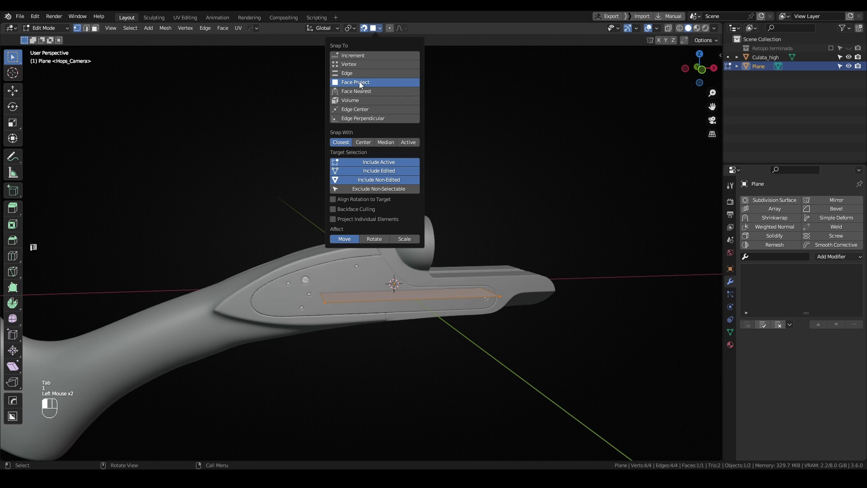
click(337, 199)
click(337, 219)
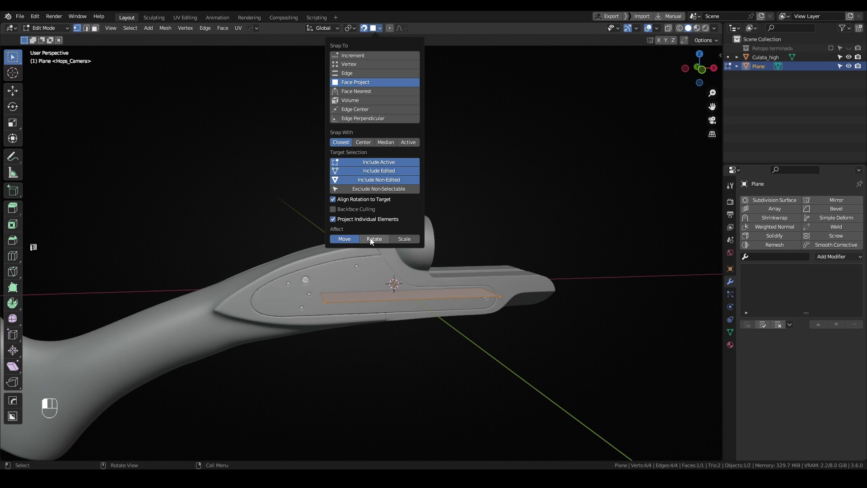
Step: Move the plane's two upper corner vertices onto the stock's side plate, beside the large screw
scroll(410, 272, up, 2)
click(298, 292)
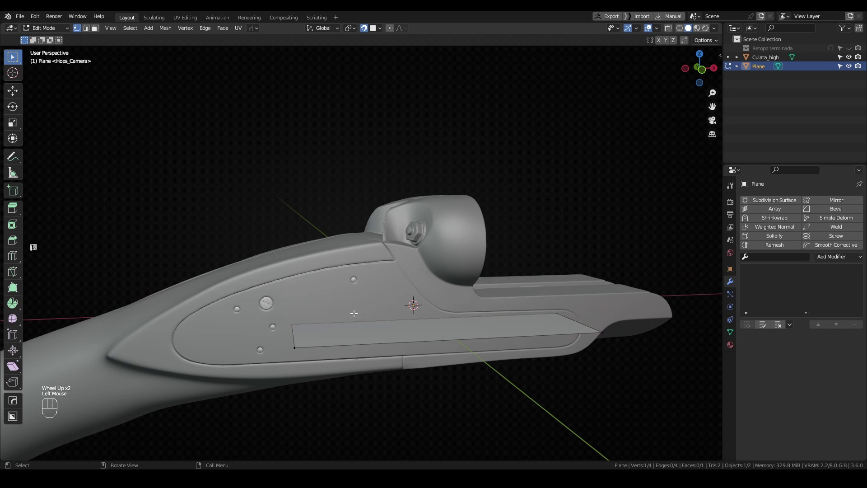
key(g)
click(333, 290)
drag(424, 224, 573, 326)
key(g)
click(390, 310)
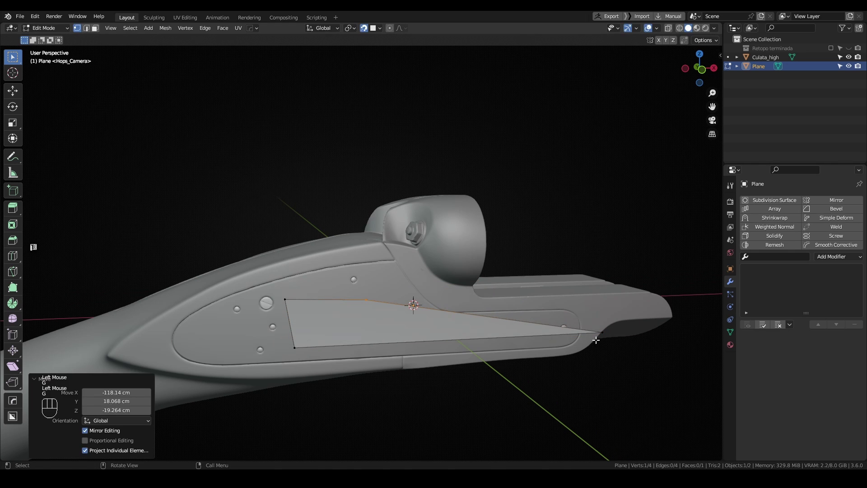
Step: Move the plane's two lower corner vertices onto the side plate and readjust its upper front corner
click(597, 337)
key(g)
click(421, 330)
click(298, 346)
key(g)
click(307, 349)
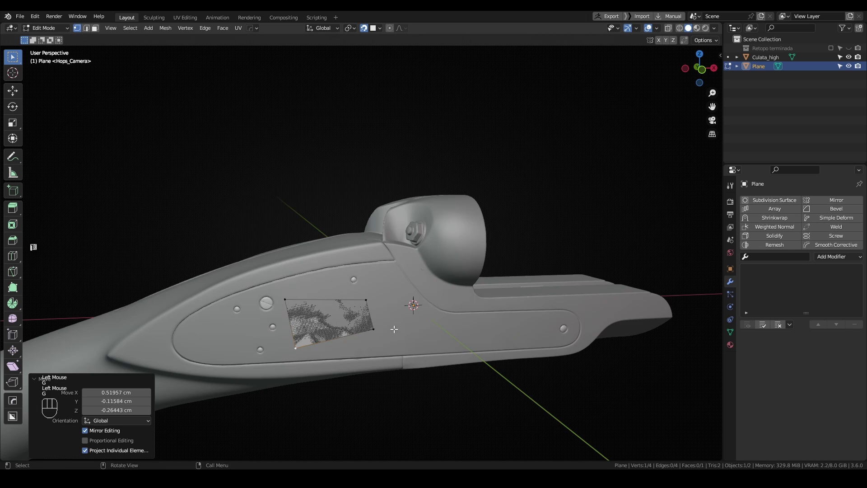
middle_drag(393, 329, 388, 311)
scroll(389, 311, up, 1)
click(389, 292)
key(g)
click(378, 264)
Step: Extrude the quad's front and lower edges into a grid three faces wide and two high over the side plate
key(2)
click(384, 296)
key(e)
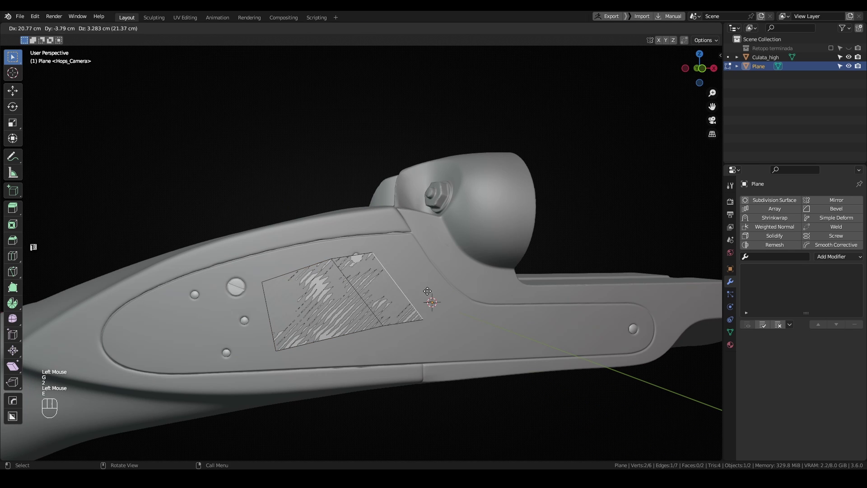
click(446, 283)
click(373, 333)
shift+click(419, 326)
key(e)
click(443, 355)
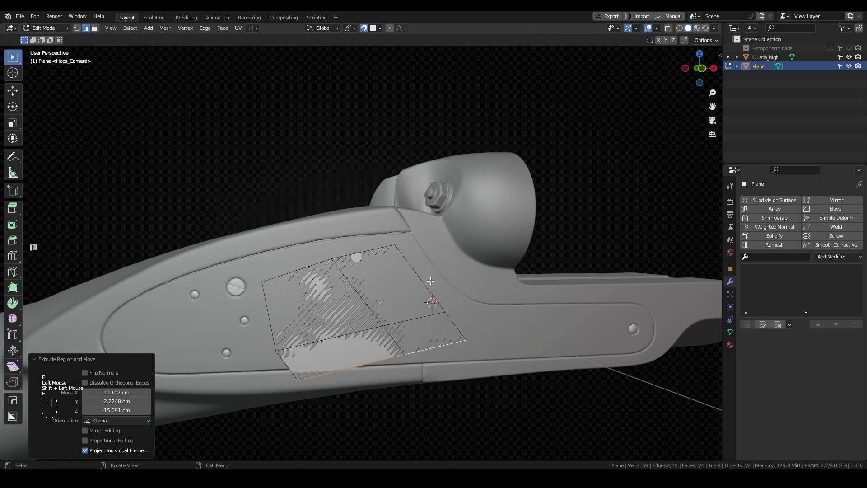
click(431, 281)
shift+click(458, 322)
key(e)
click(528, 307)
Step: Add a Shrinkwrap modifier targeting Culata_high, and a Mirror modifier on the Y axis only with Clipping enabled
click(782, 219)
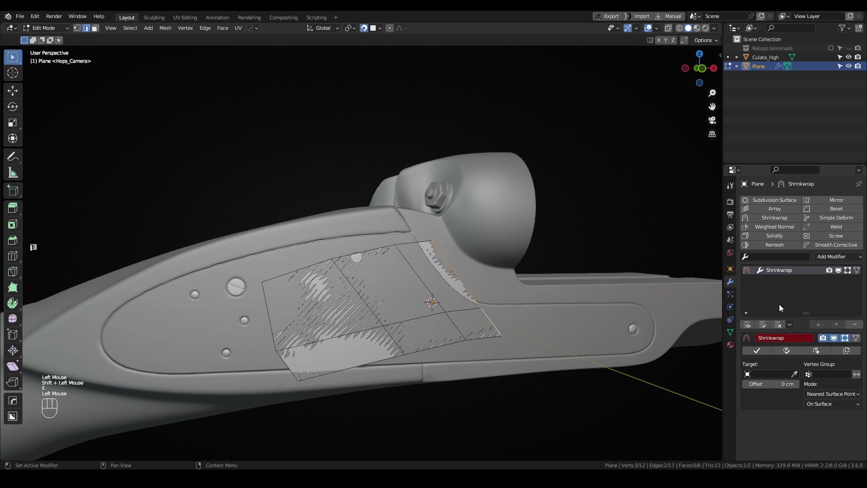
click(567, 295)
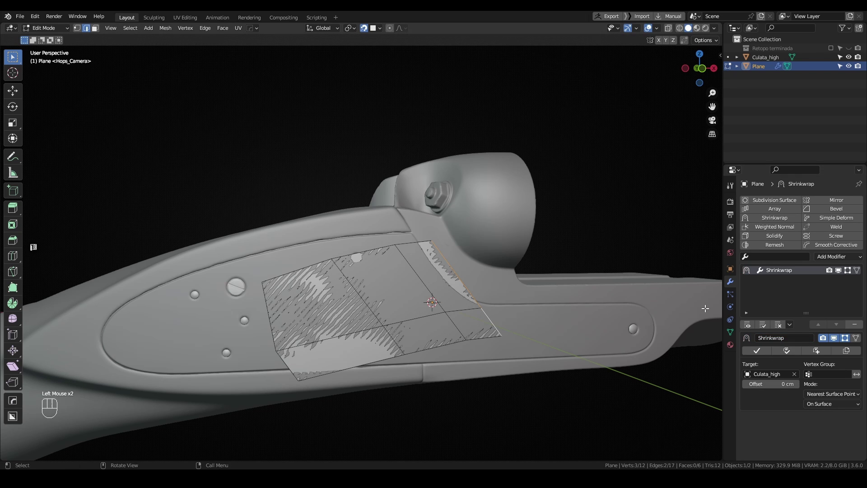
click(833, 199)
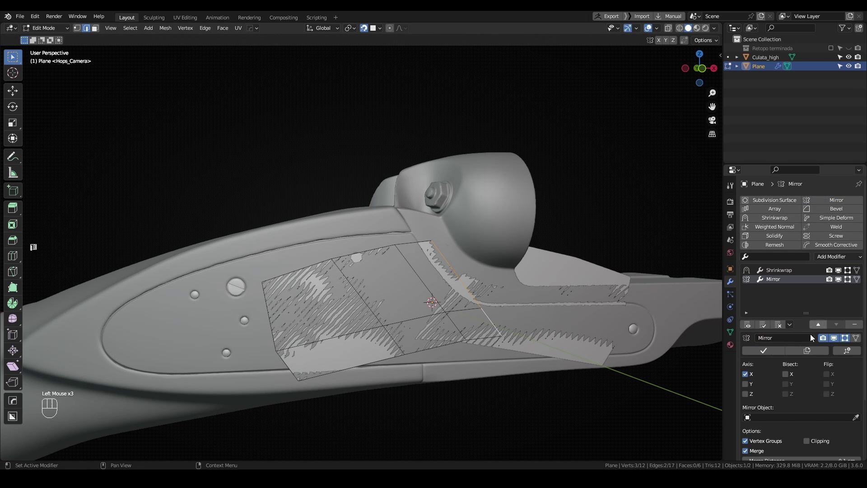
click(749, 385)
click(748, 375)
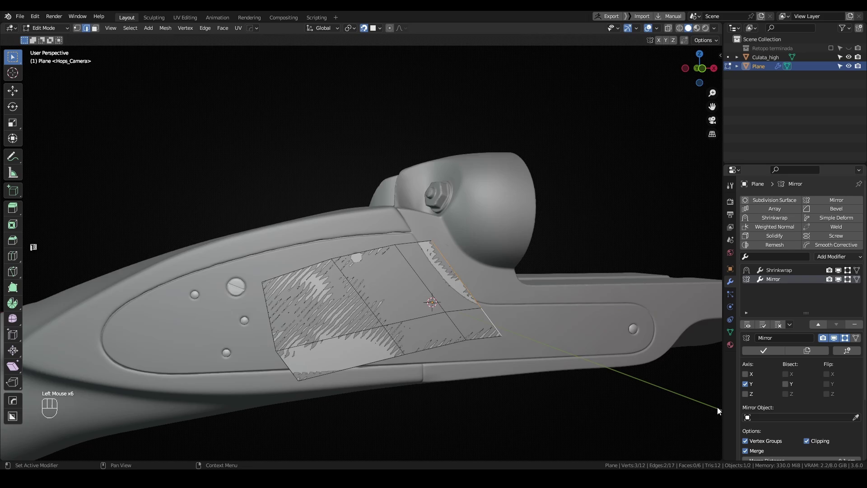
scroll(422, 286, down, 2)
Step: Return to Object Mode and add a Displace modifier with a strength of 0.003 to the plane
key(Tab)
middle_drag(422, 286, 452, 271)
scroll(451, 271, up, 2)
click(836, 256)
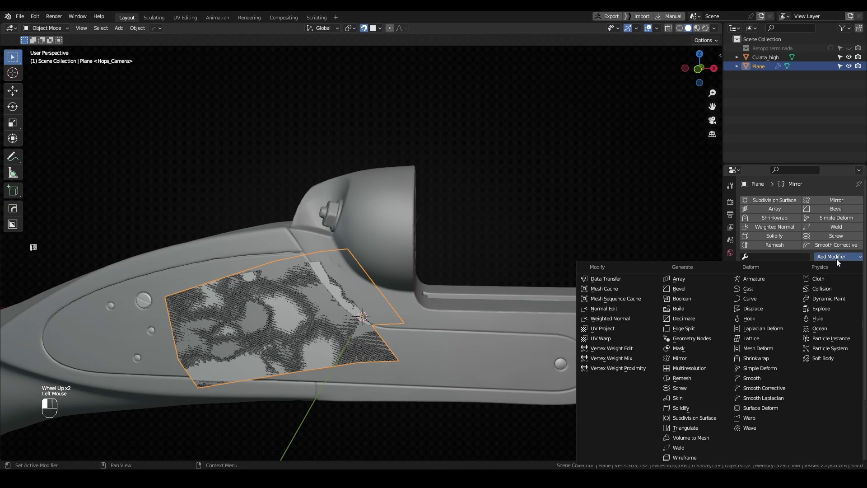
click(762, 309)
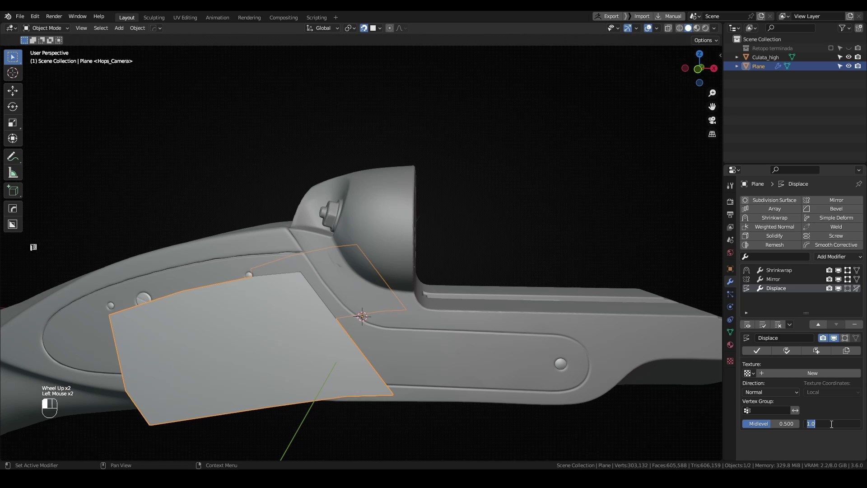
text(3)
key(Return)
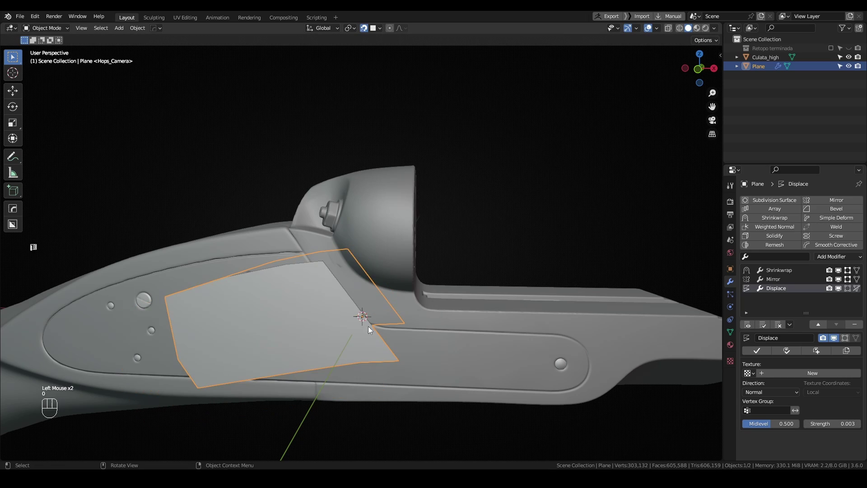
mouse_move(369, 326)
middle_down()
mouse_move(329, 340)
mouse_move(384, 325)
middle_up()
scroll(383, 325, down, 1)
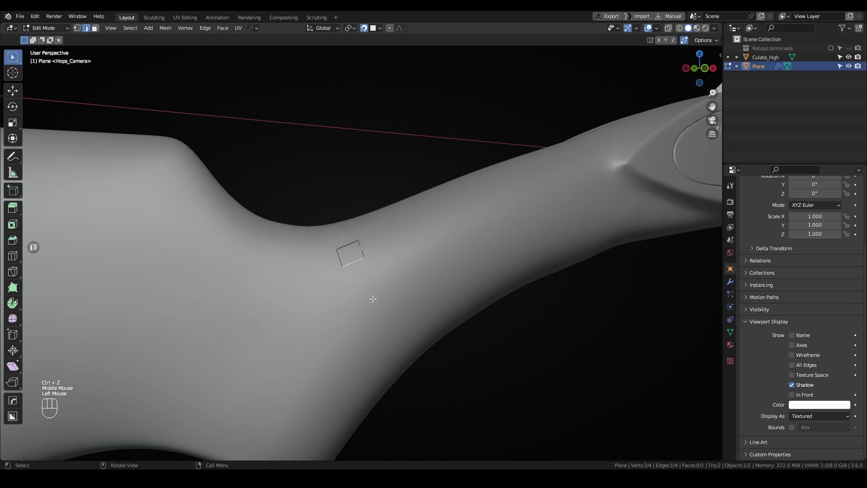
Step: Extrude the small quad's lower edge repeatedly down the stock's grip into a strip of five faces
key(e)
click(373, 300)
key(e)
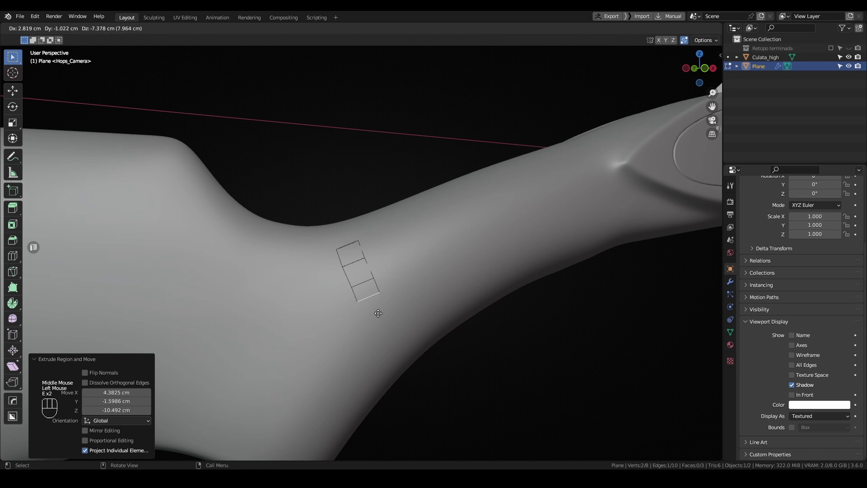
key(e)
click(389, 337)
key(e)
click(398, 356)
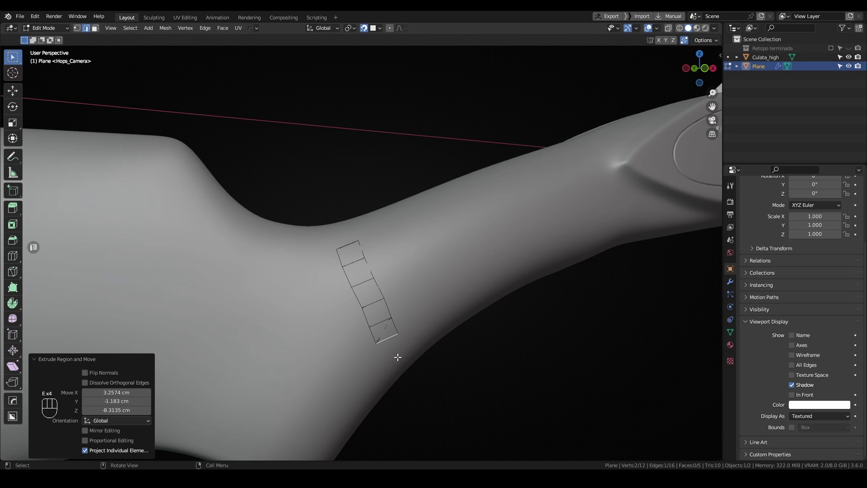
Step: Extrude the strip's long front edge twice along the grip to form a grid three faces wide
key(e)
click(421, 265)
key(e)
click(468, 284)
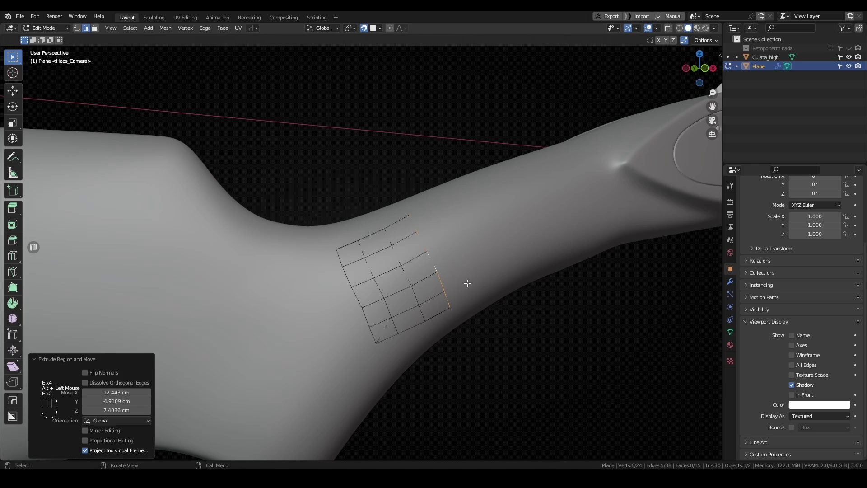
Step: Turn on the Retopology overlay for mesh editing and view the patch from several angles
key(Tab)
middle_drag(469, 285, 429, 266)
key(Tab)
click(658, 28)
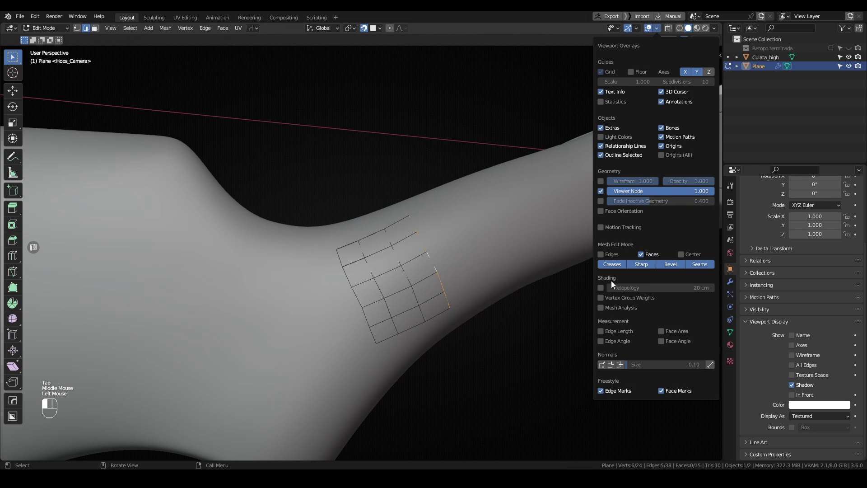
click(601, 288)
scroll(501, 224, down, 2)
middle_drag(497, 226, 499, 196)
scroll(422, 199, down, 2)
middle_drag(422, 199, 271, 205)
scroll(388, 260, up, 2)
middle_drag(389, 260, 412, 258)
scroll(422, 279, up, 2)
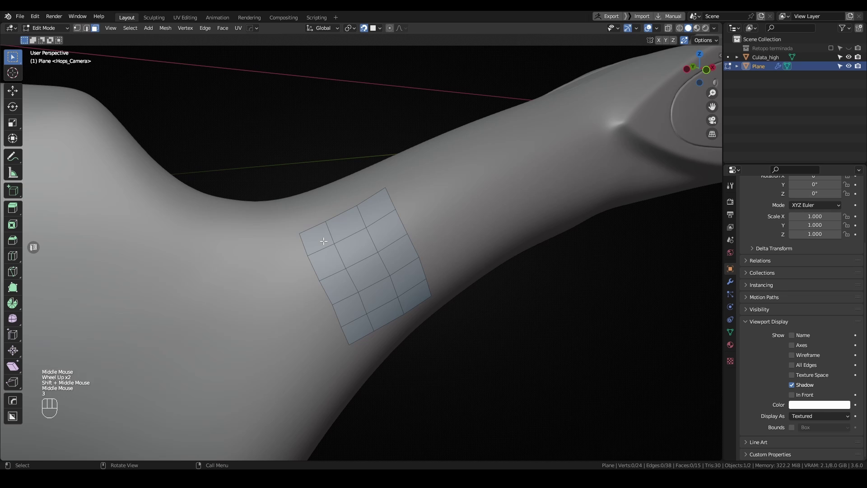
Step: Flip the normals of the three upper faces in the patch's rear column
shift+click(339, 279)
shift+click(327, 262)
key(alt+n)
click(441, 255)
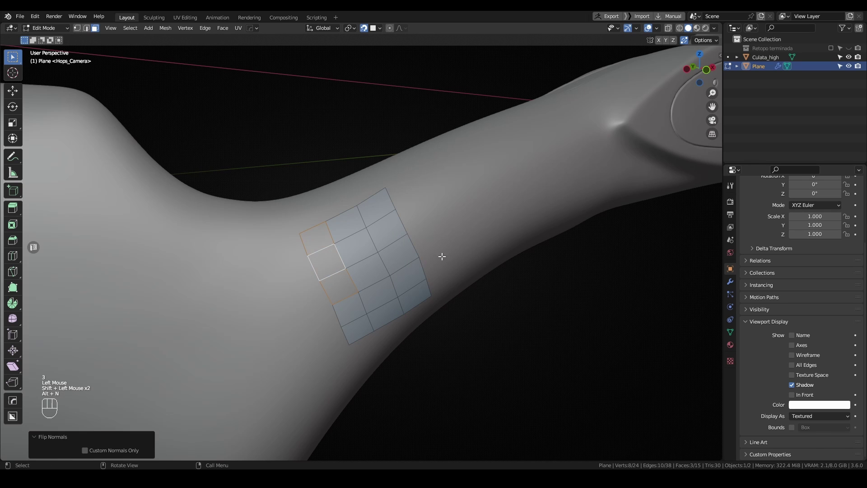
Step: Reselect the same three rear-column faces, flip their normals back and clear the selection
click(247, 270)
middle_drag(315, 267, 334, 275)
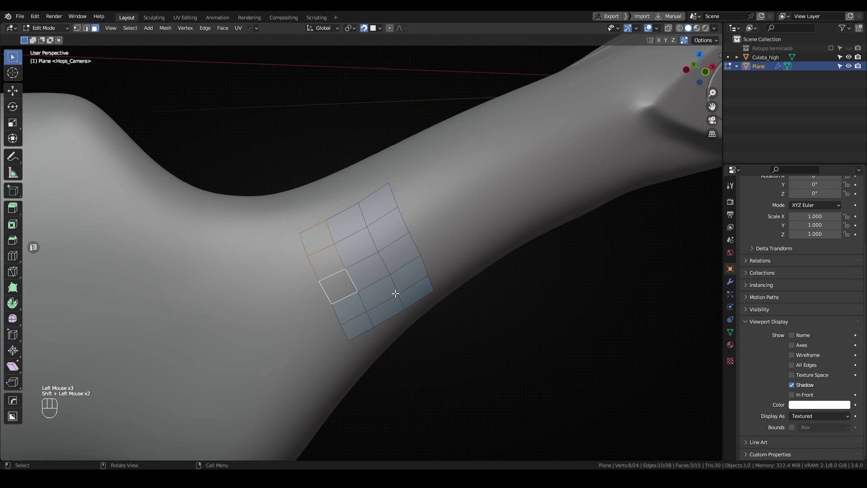
key(alt+n)
click(451, 289)
middle_drag(409, 271, 459, 219)
click(422, 258)
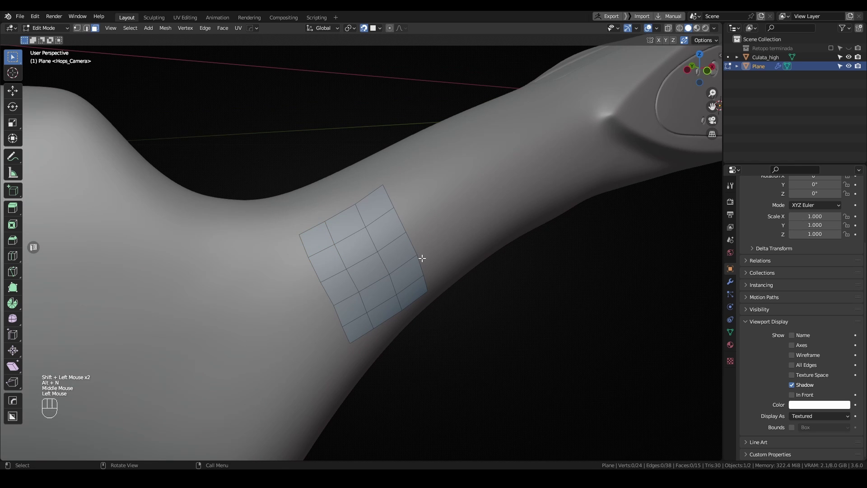
middle_drag(422, 258, 447, 256)
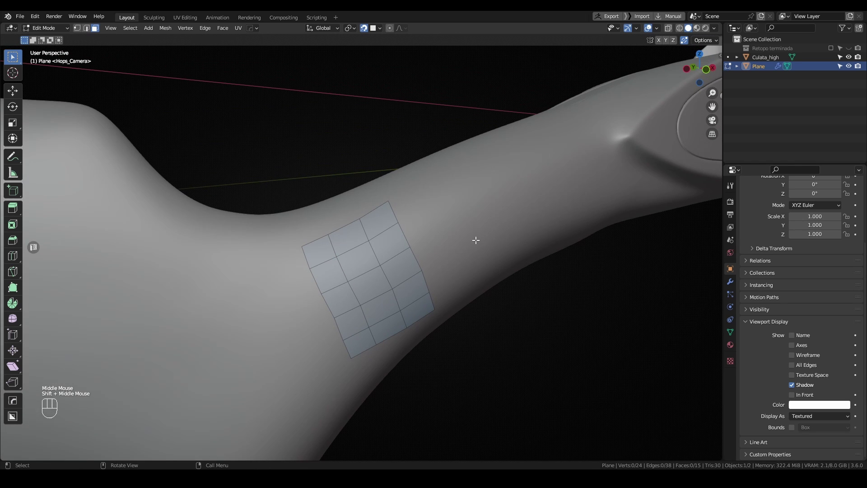
Step: Turn off the Retopology overlay, then display the plane In Front with a blue viewport color
click(657, 28)
click(601, 288)
mouse_move(542, 275)
middle_down()
mouse_move(497, 258)
mouse_move(498, 290)
middle_up()
click(792, 395)
click(795, 404)
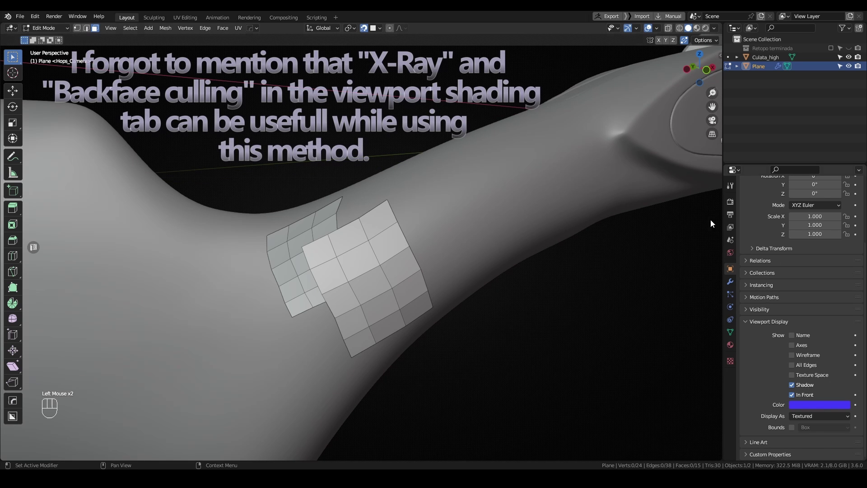
Step: Set the viewport shading color to Object and enable Backface Culling
click(714, 28)
click(710, 131)
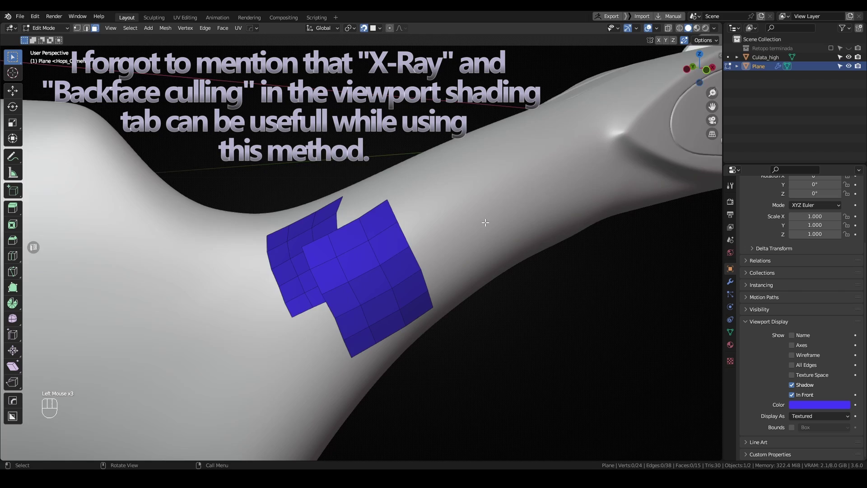
middle_drag(542, 208, 481, 172)
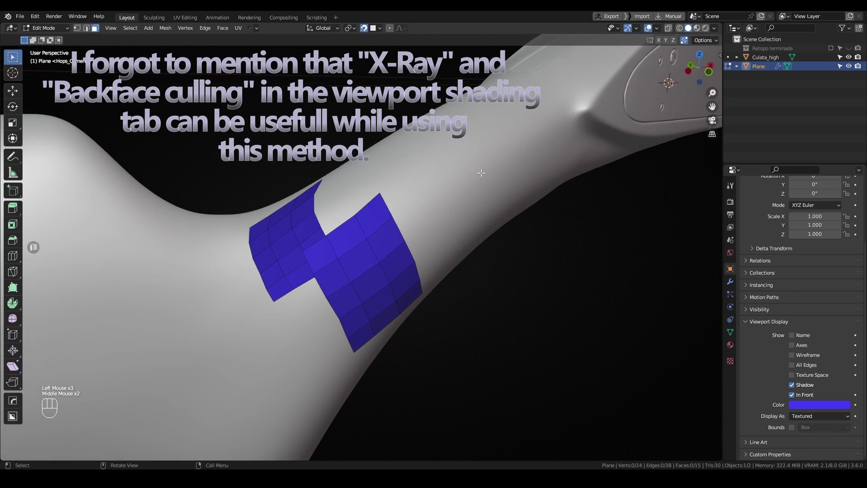
click(714, 28)
click(670, 194)
mouse_move(618, 208)
middle_down()
mouse_move(423, 190)
mouse_move(447, 215)
middle_up()
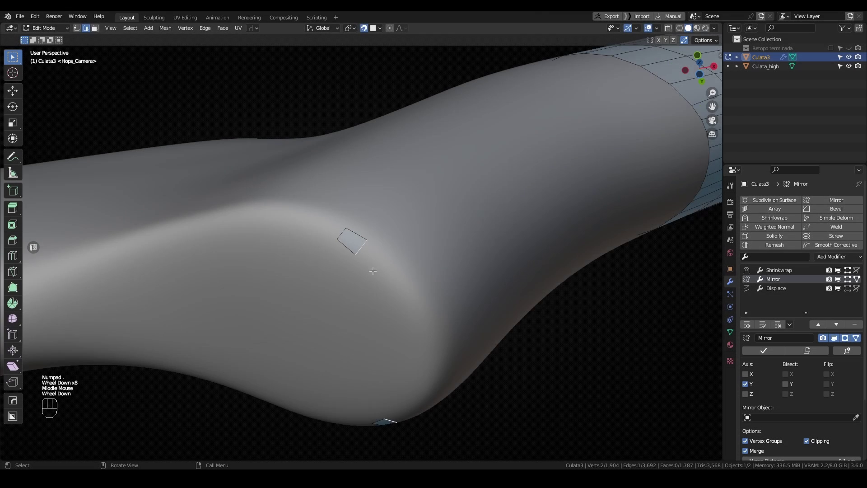
Step: Extrude the small quad's end edge repeatedly into a curved strip of faces following the rim at the end of the grip
key(e)
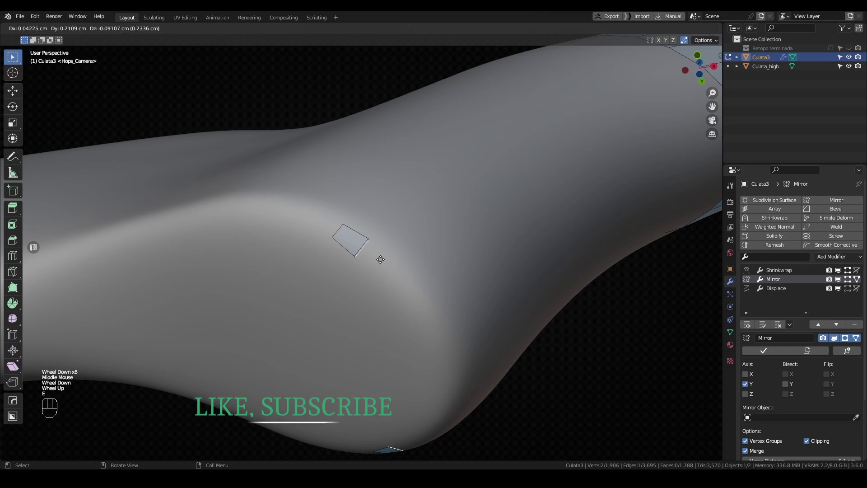
click(393, 268)
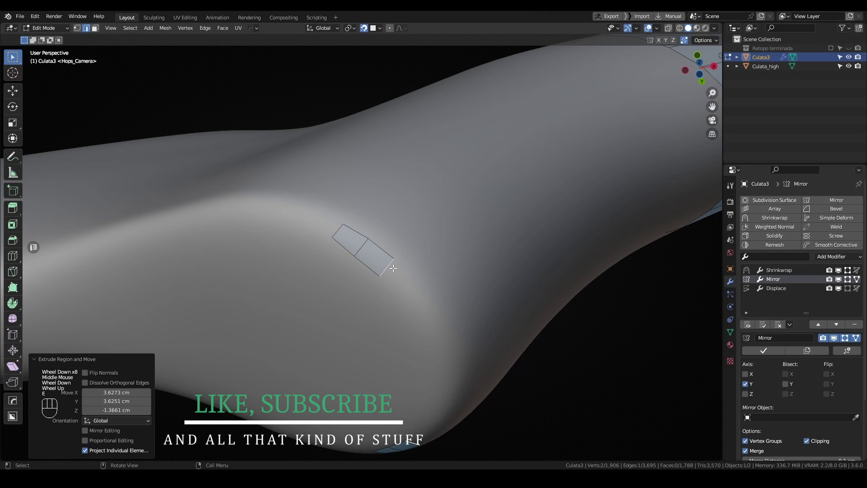
click(427, 305)
key(e)
click(449, 336)
key(e)
click(462, 365)
key(e)
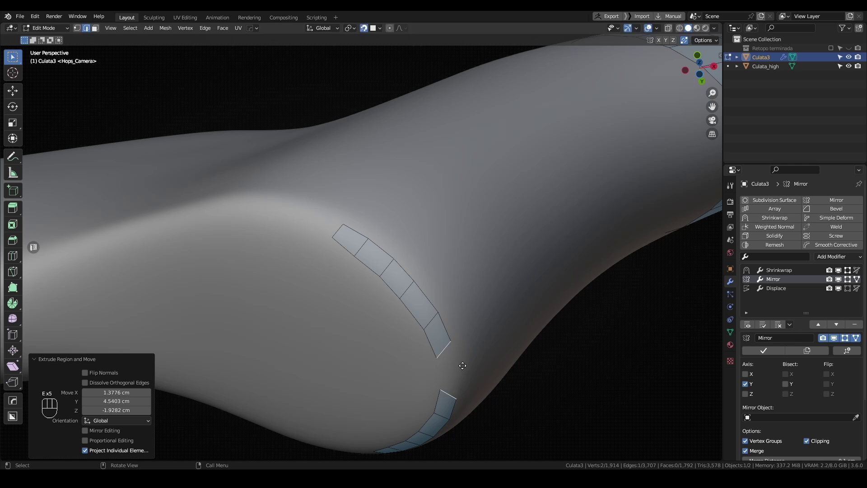
key(e)
Step: Try extruding the last edge of the side panel outline into a row of narrow faces along the upper ridge
key(1)
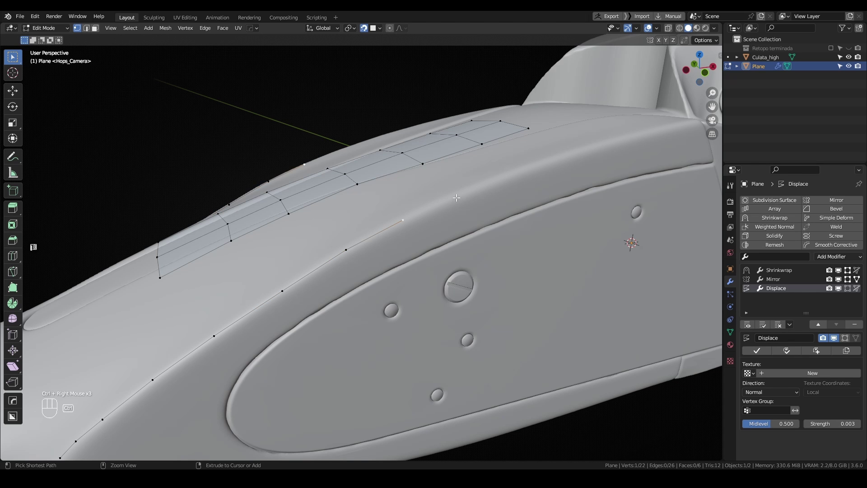
click(381, 230)
key(e)
click(401, 234)
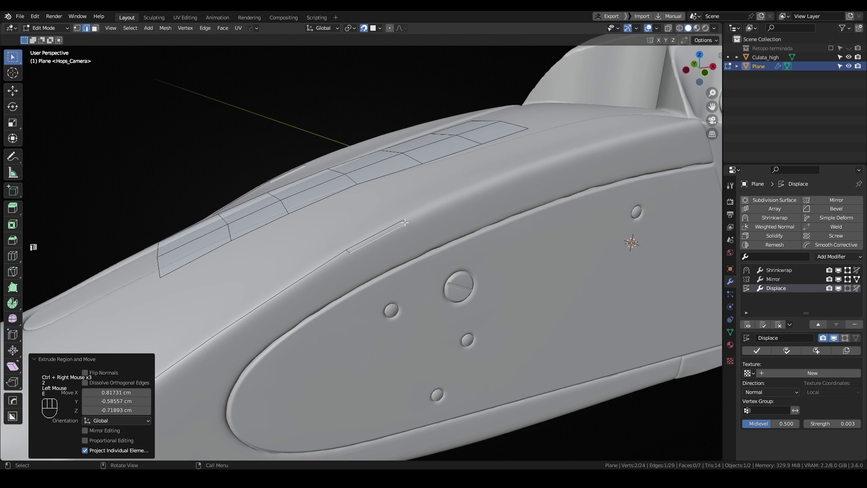
key(e)
click(431, 210)
key(e)
click(450, 202)
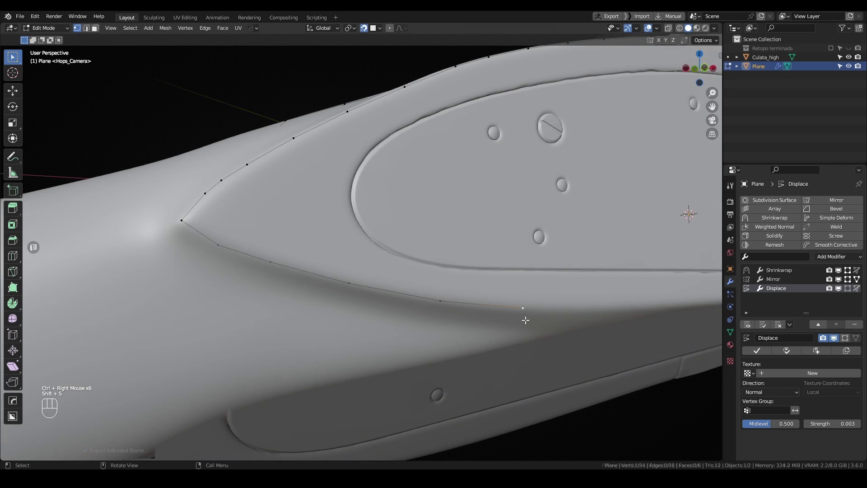
Step: Extend the outline's vertex chain along the side panel's lower edge up to the seam near the receiver
middle_drag(522, 316, 506, 315)
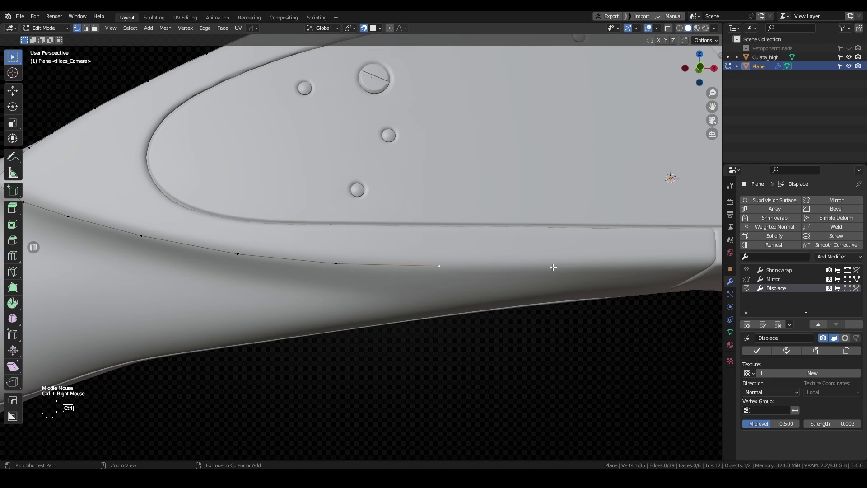
scroll(701, 263, down, 2)
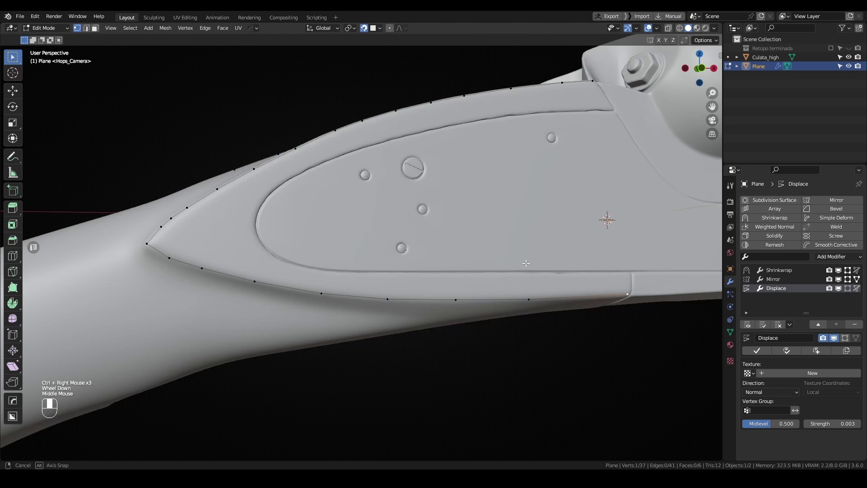
middle_drag(701, 263, 580, 296)
Step: Select the outline edges along the panel's lower side, subdivide them once and even out their spacing with Relax and Space
key(2)
ctrl+click(203, 273)
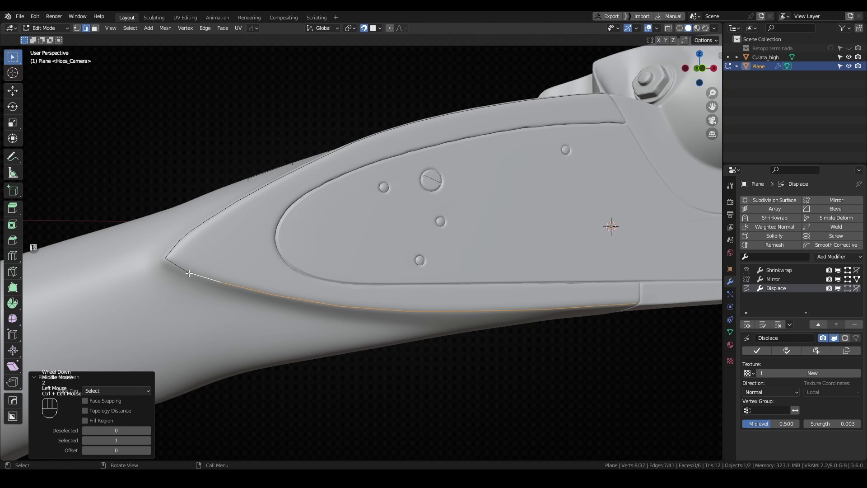
shift+click(182, 269)
key(q)
right_click(319, 220)
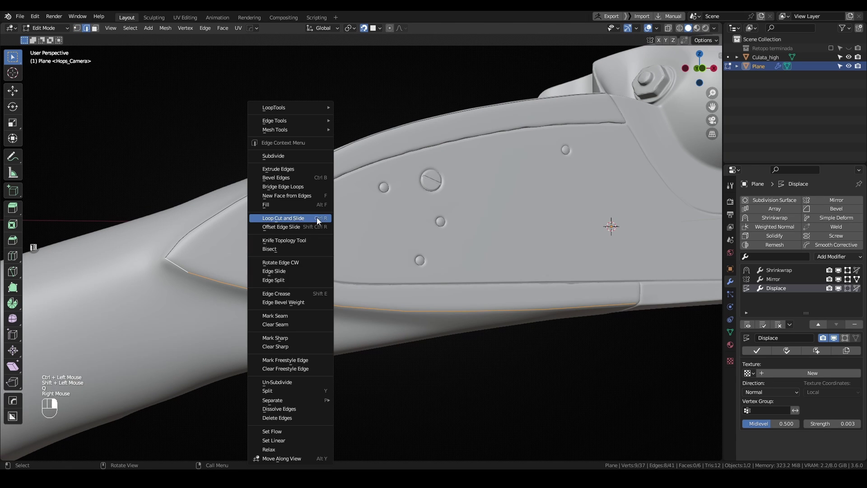
click(279, 156)
key(q)
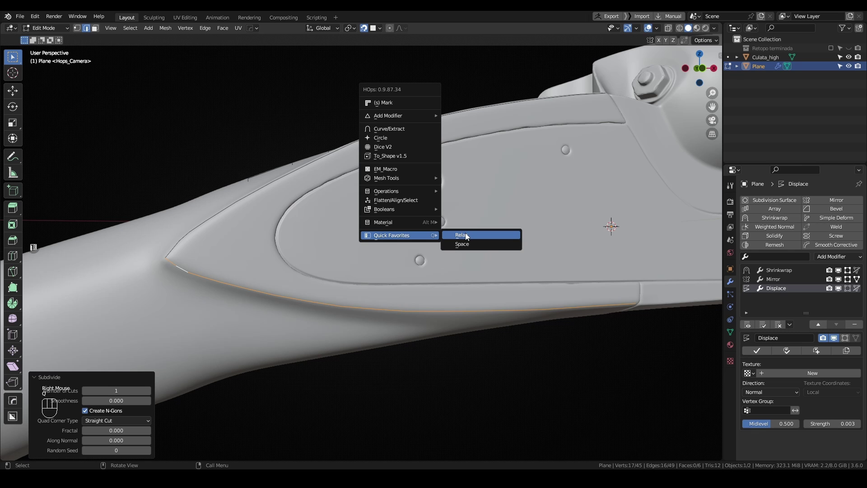
key(q)
key(1)
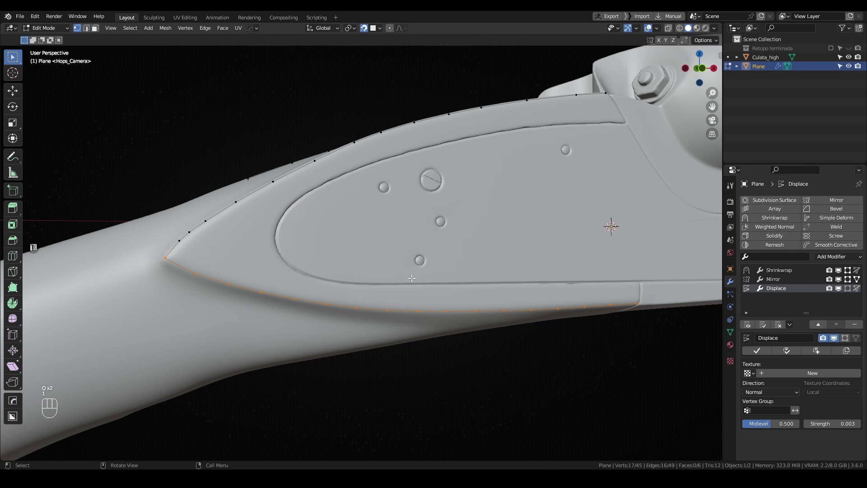
Step: Extrude the outline's vertex chain from the pointed tip along the upper ridge outward onto the stock's surface
scroll(499, 346, up, 1)
middle_drag(474, 343, 518, 325)
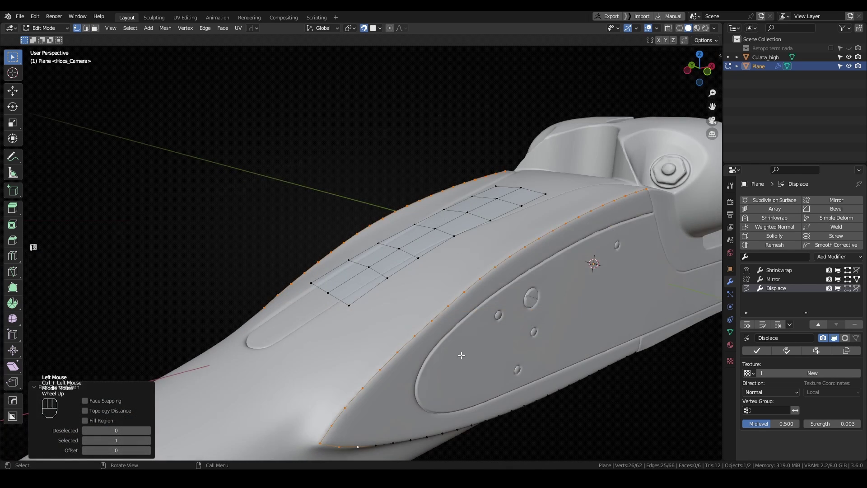
key(e)
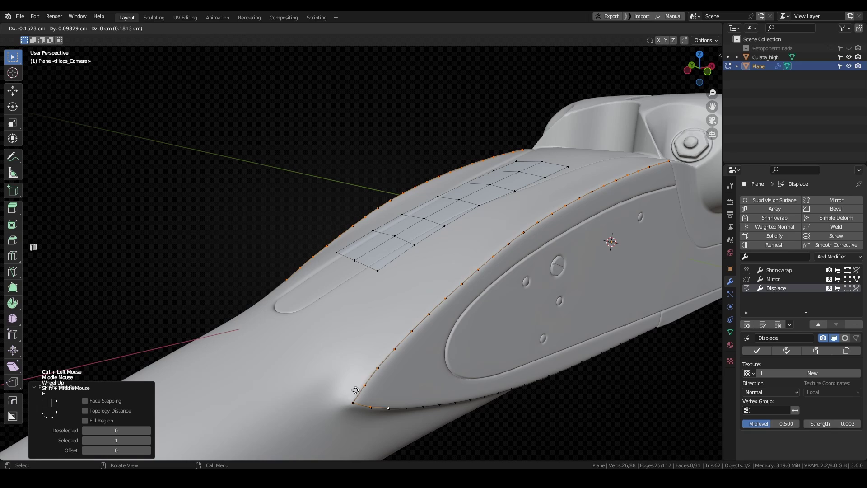
click(343, 391)
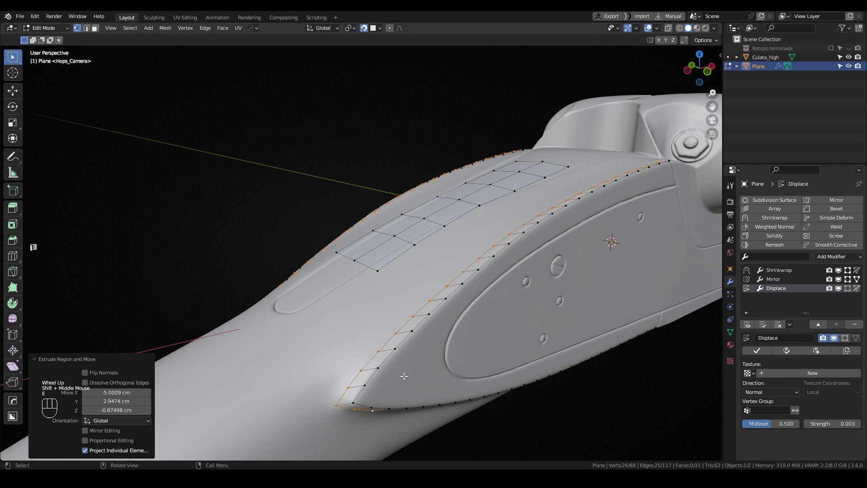
middle_drag(403, 377, 409, 350)
scroll(408, 258, up, 2)
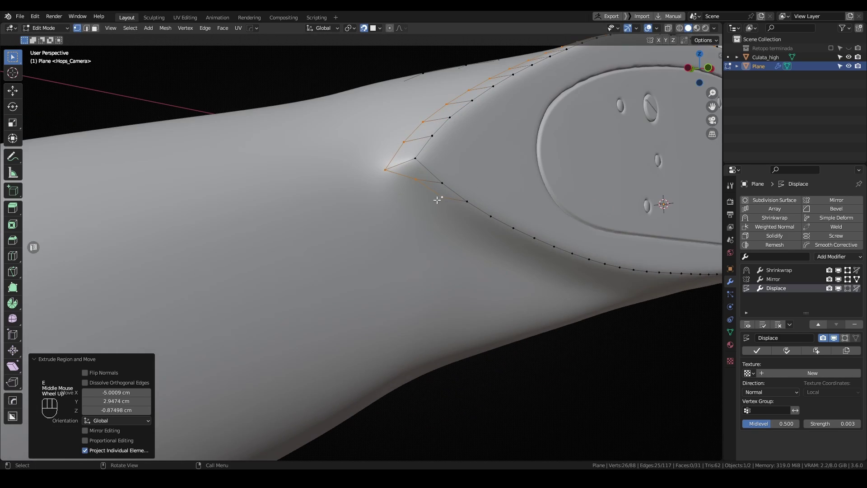
middle_drag(437, 200, 431, 289)
scroll(447, 257, down, 1)
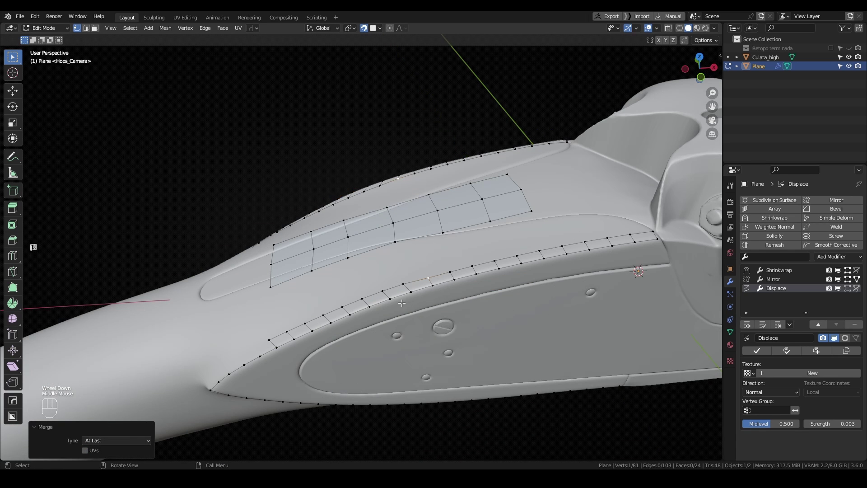
Step: Enable Auto Merge with a 0.2 cm threshold in the mesh editing options
middle_drag(401, 303, 700, 73)
click(692, 41)
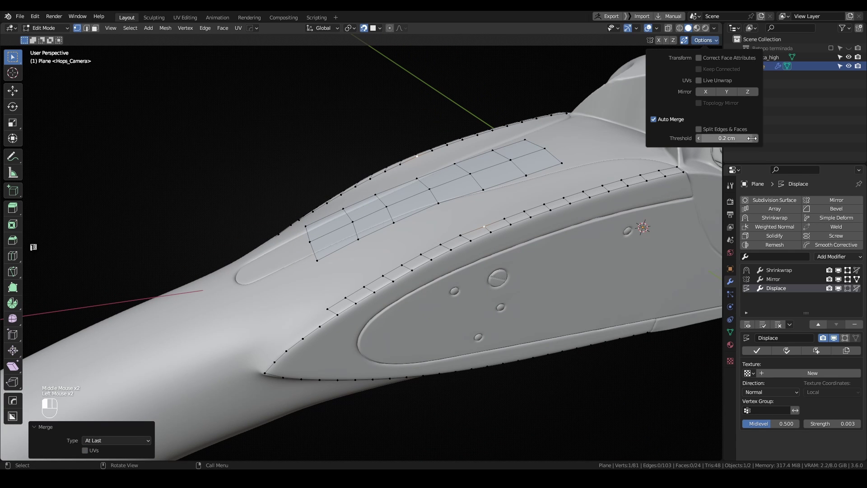
scroll(315, 361, up, 2)
Step: Select the outline vertices between the existing strip and the pointed tip, and extrude them outward to continue the strip
click(315, 361)
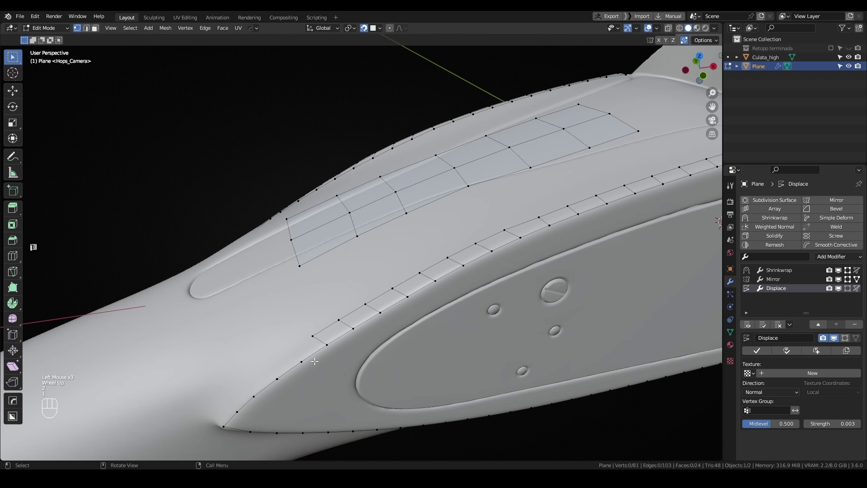
click(327, 347)
ctrl+click(225, 425)
key(e)
click(250, 337)
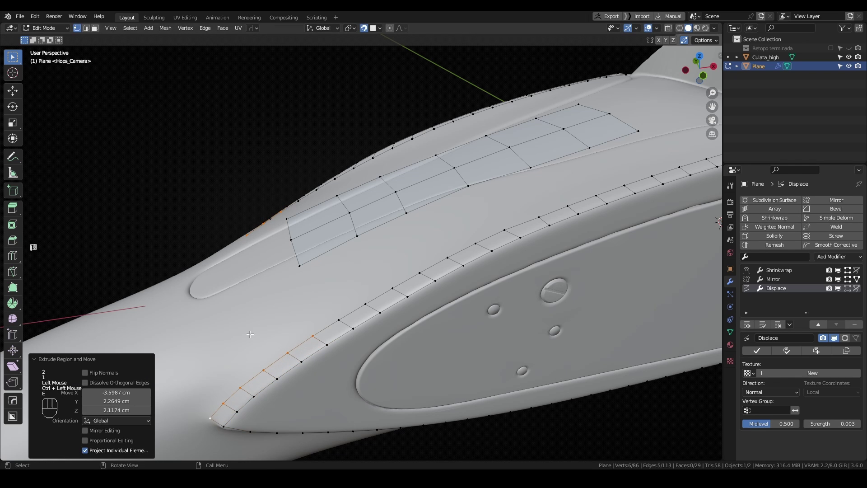
key(1)
click(314, 336)
key(g)
right_click(320, 332)
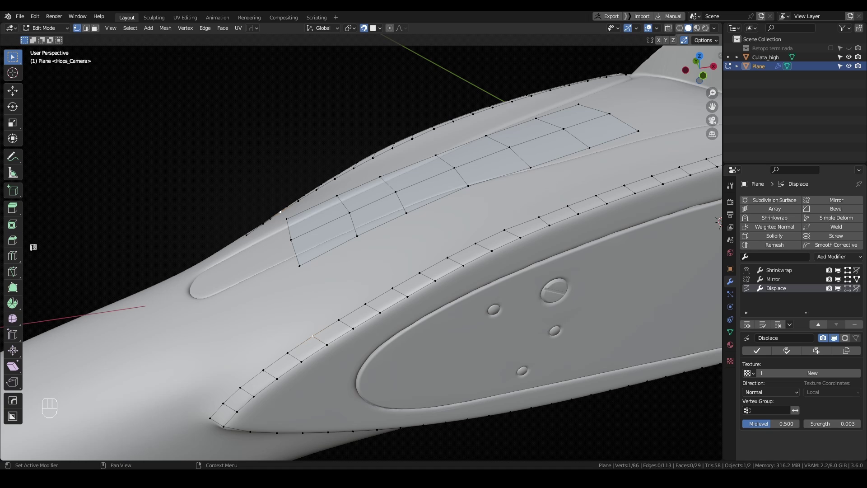
Step: Select all faces of the plane, recalculate their normals outside and clear the selection
scroll(509, 302, down, 2)
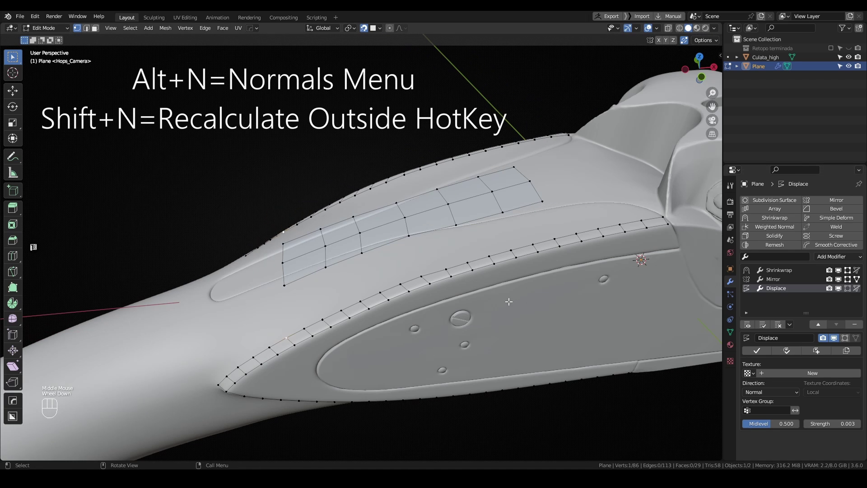
key(alt+n)
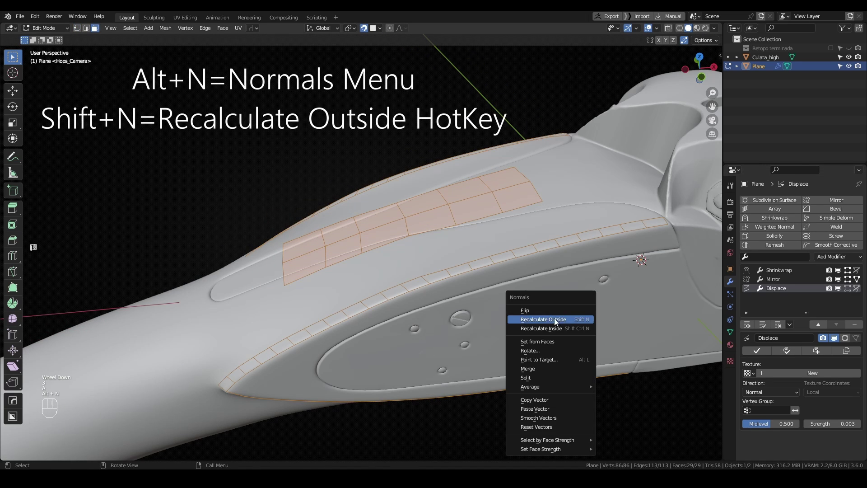
click(554, 319)
click(470, 323)
middle_drag(464, 325, 497, 318)
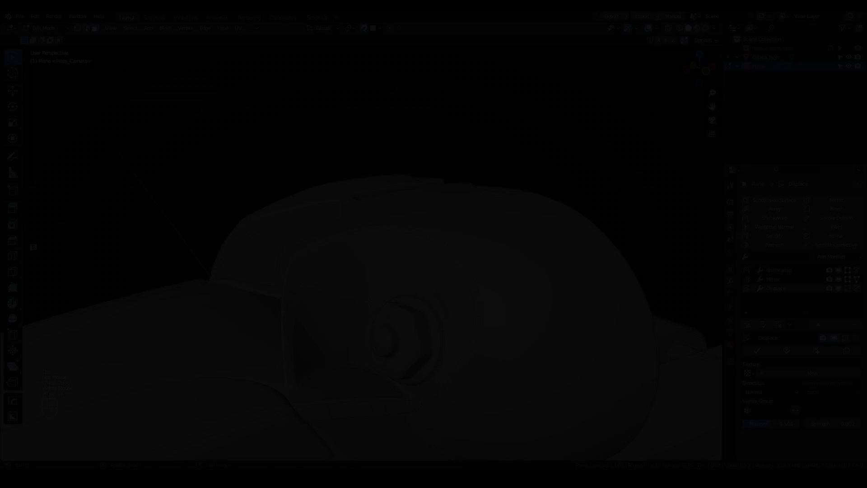
Step: With the Poly Build tool, extend the row of long faces inside the round rim around the bolt by four quads
scroll(364, 286, up, 1)
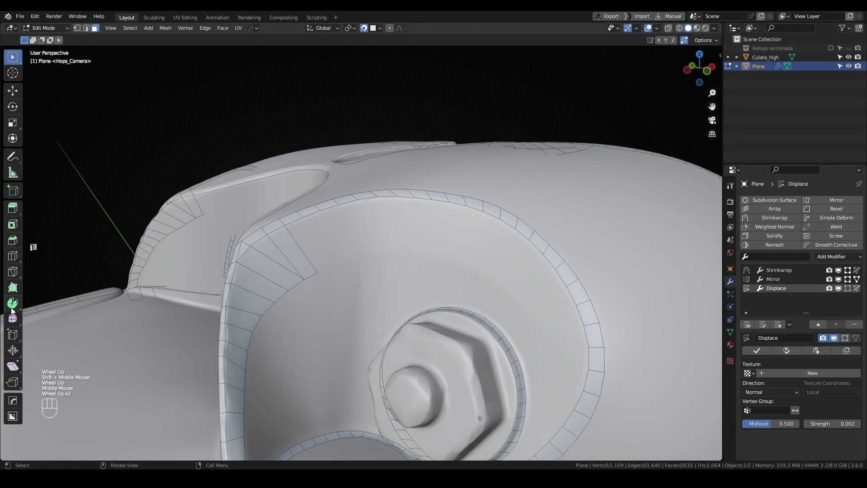
click(13, 288)
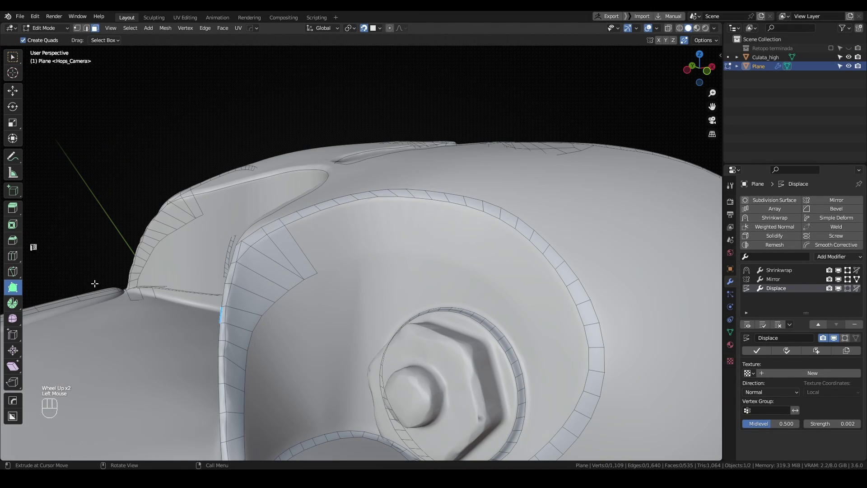
scroll(180, 267, up, 1)
shift+middle_drag(266, 240, 271, 246)
scroll(275, 247, up, 1)
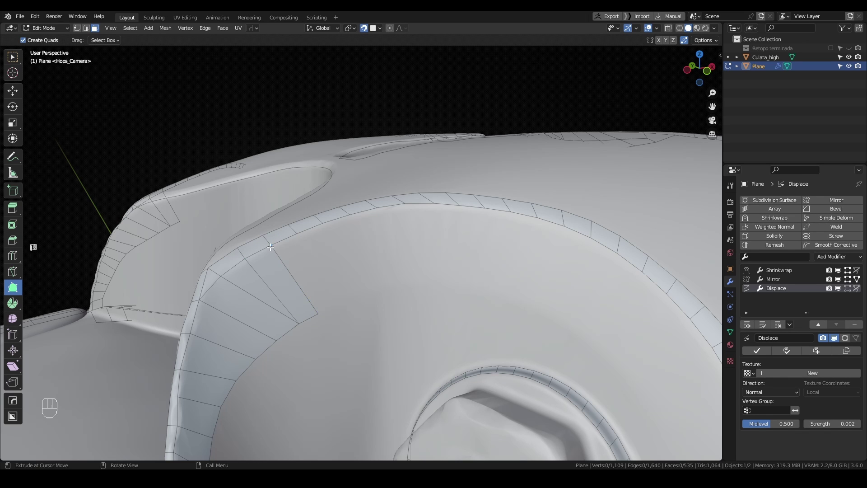
drag(340, 304, 338, 306)
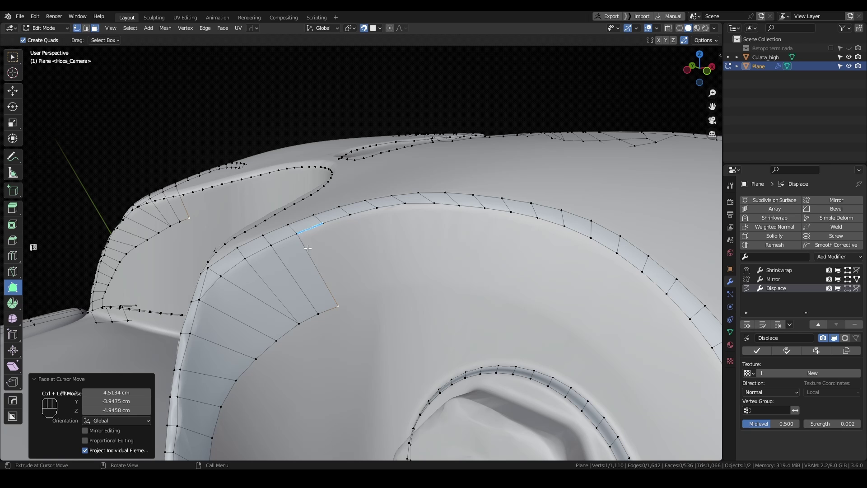
ctrl+drag(298, 233, 361, 297)
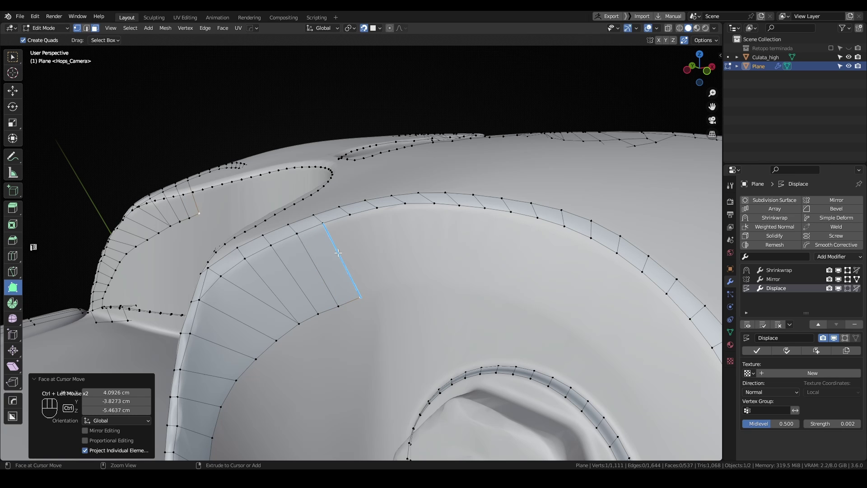
ctrl+drag(353, 221, 354, 237)
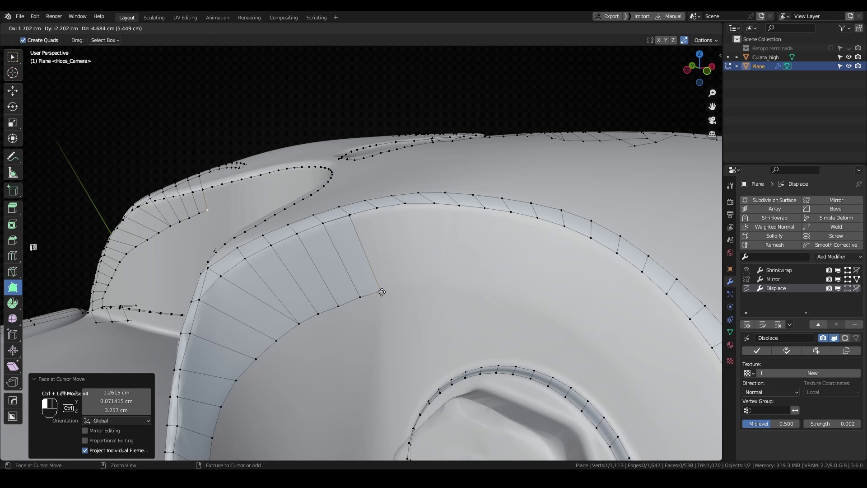
ctrl+drag(381, 292, 383, 291)
drag(363, 249, 397, 247)
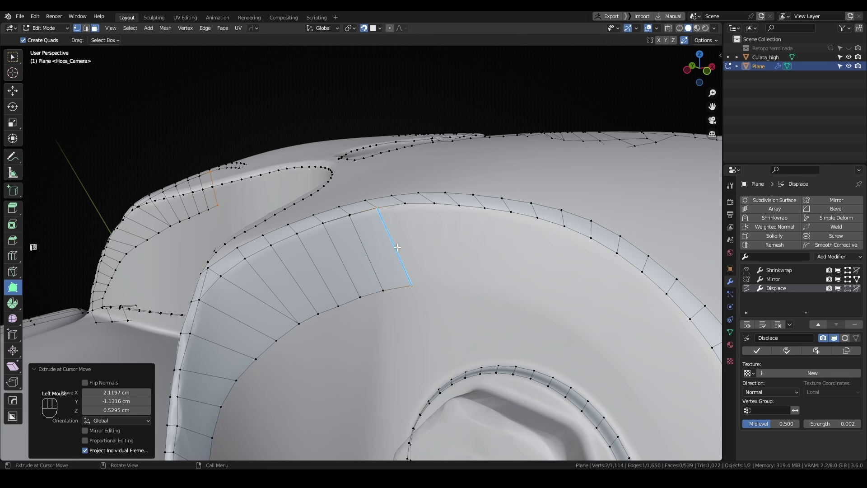
shift+click(382, 249)
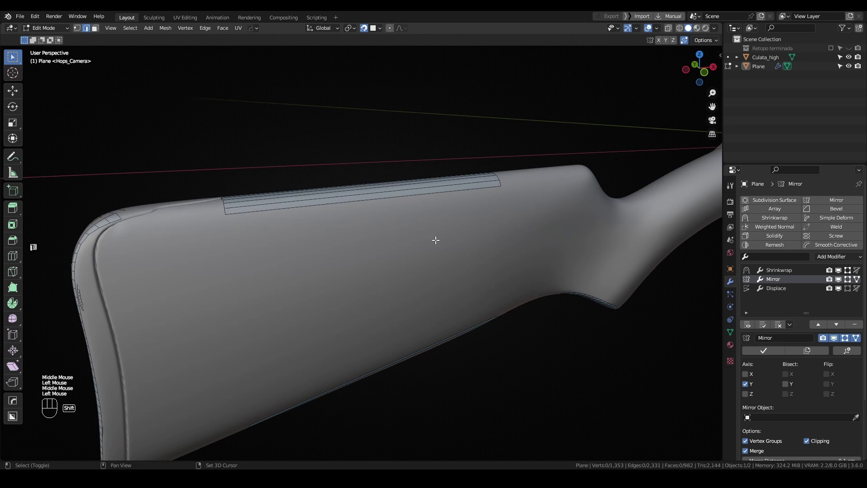
Step: Select the facing border edges of the stock's upper and lower strips and fill a face between them
middle_drag(410, 233, 362, 210)
click(349, 167)
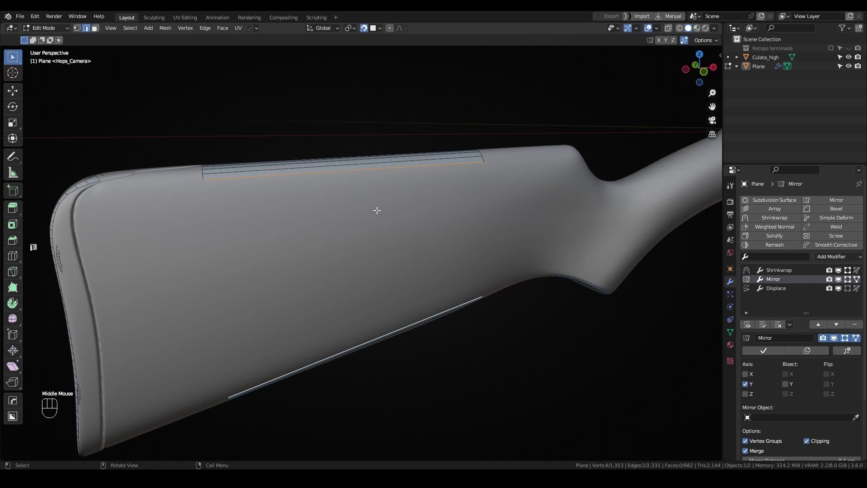
key(f)
Step: Insert ten evenly spaced lengthwise edge loops across the new side face, and leave and re-enter Edit Mode
key(ctrl+r)
scroll(257, 229, up, 9)
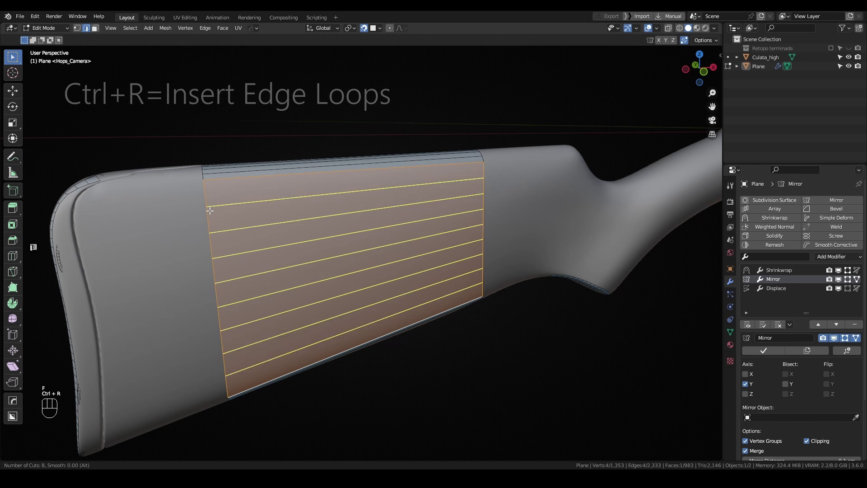
click(381, 214)
right_click(381, 213)
key(Tab)
scroll(381, 213, down, 2)
mouse_move(397, 218)
middle_down()
mouse_move(406, 209)
mouse_move(390, 214)
middle_up()
key(Tab)
scroll(319, 223, up, 2)
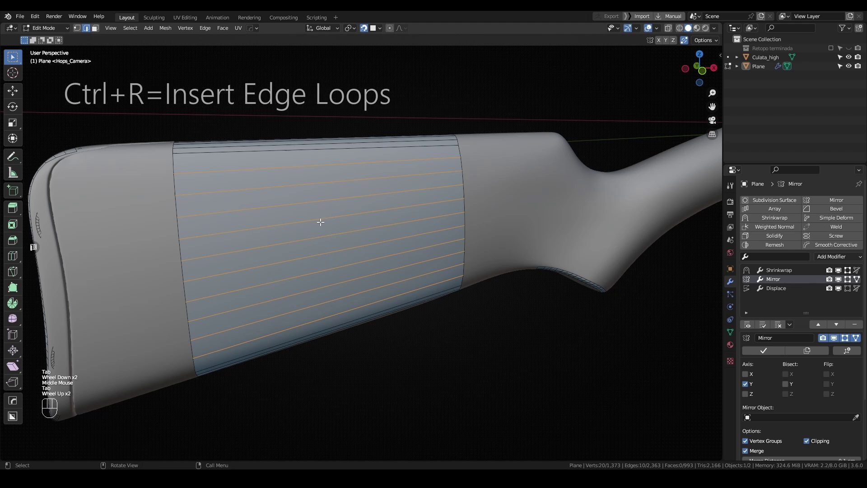
Step: Insert four evenly spaced crosswise edge loops across the stock's side face and leave Edit Mode
key(ctrl+r)
scroll(319, 190, up, 3)
click(295, 194)
right_click(294, 194)
key(Tab)
scroll(352, 207, down, 1)
middle_drag(352, 207, 362, 213)
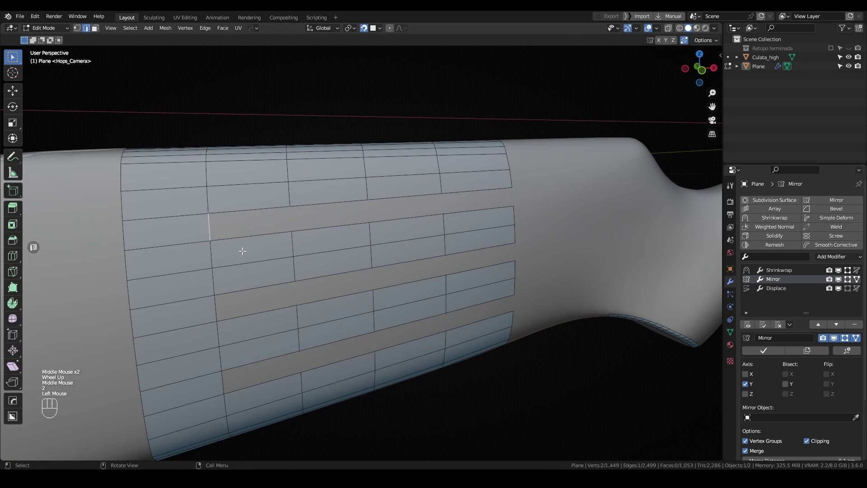
Step: Fill the open rectangular area bordered by quads on the stock's side with Grid Fill
middle_drag(242, 251, 265, 246)
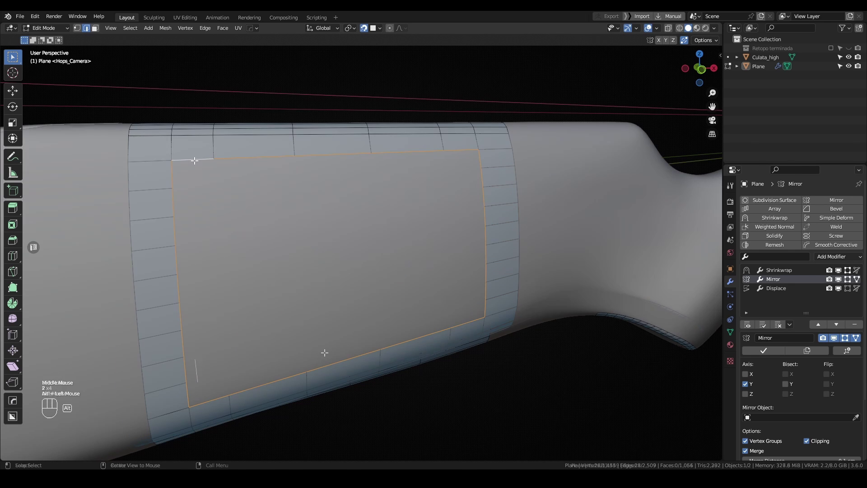
shift+middle_drag(333, 200, 341, 198)
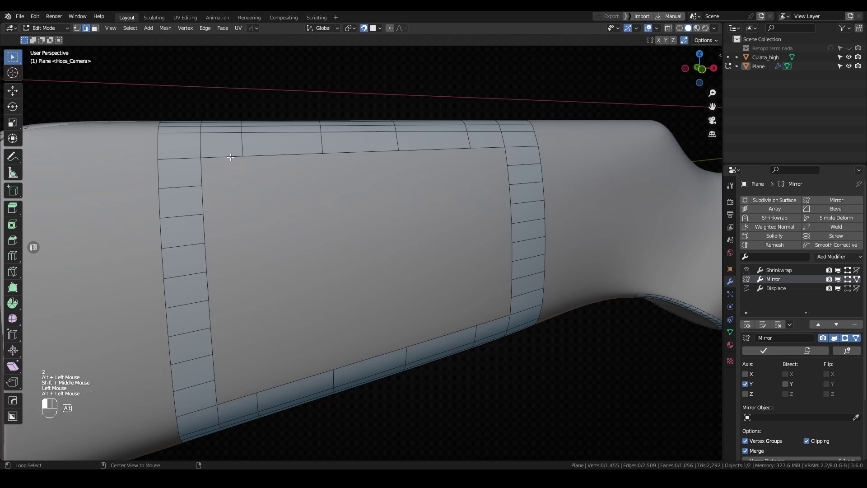
key(F3)
text(grid)
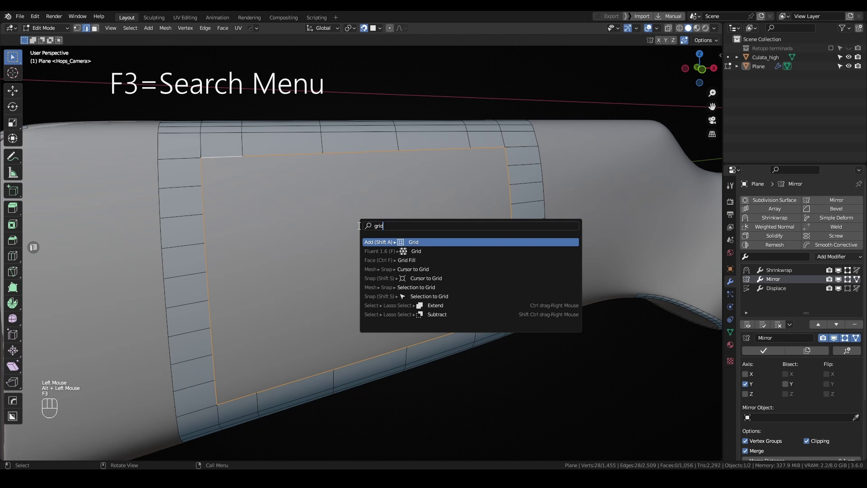
key(Down)
key(Return)
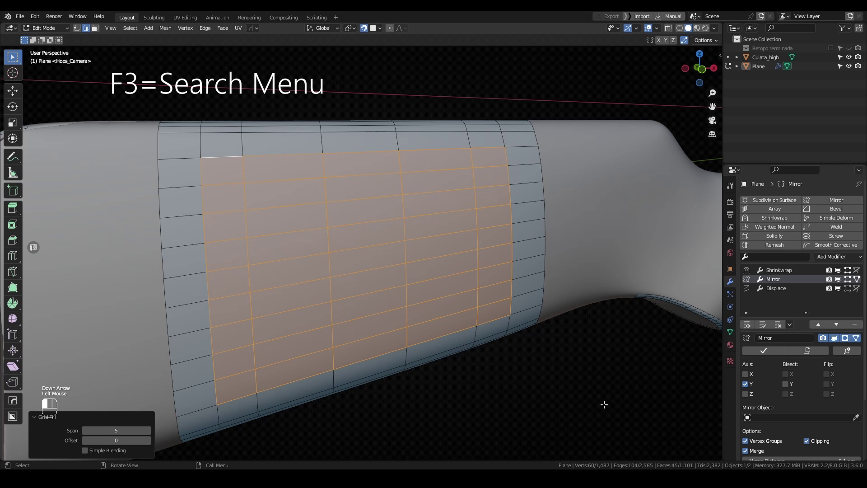
Step: Examine how the filled side panel fits the high-poly stock, toggling Shrinkwrap's viewport display and temporarily hiding Culata_high
key(Tab)
scroll(383, 258, down, 6)
middle_drag(406, 246, 393, 246)
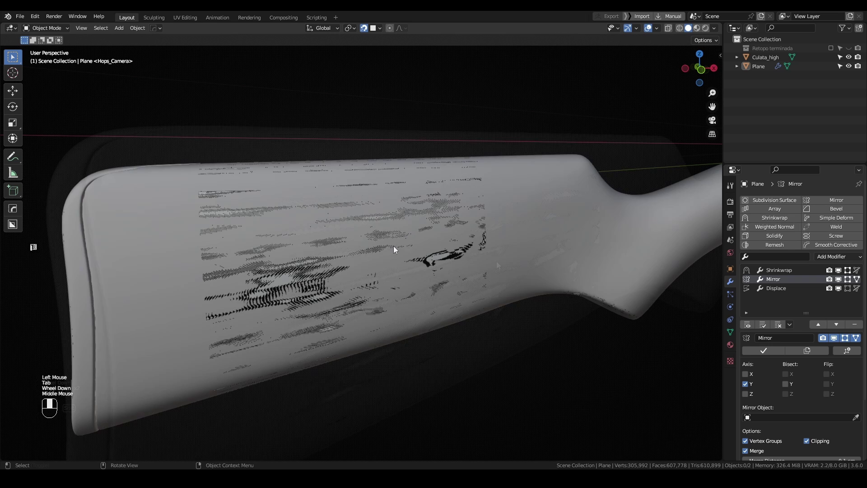
shift+middle_drag(497, 265, 468, 261)
middle_drag(467, 261, 457, 260)
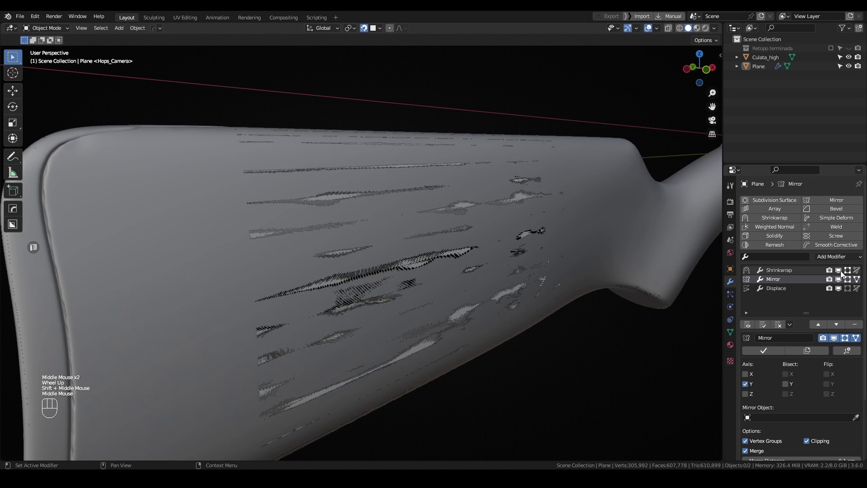
click(839, 271)
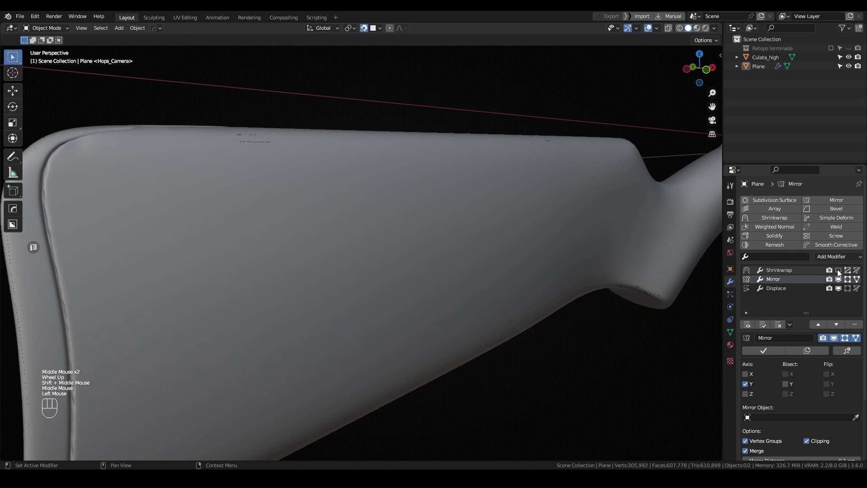
click(838, 270)
click(849, 58)
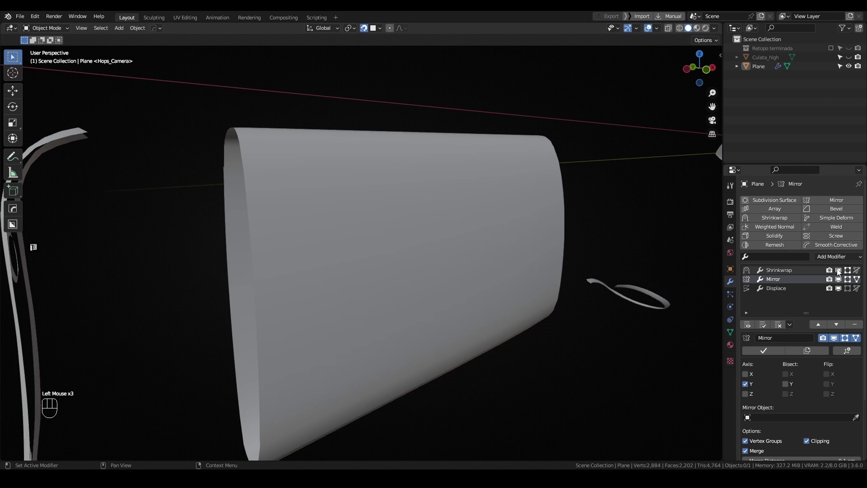
click(838, 270)
click(838, 270)
middle_drag(632, 287, 619, 285)
click(849, 57)
middle_drag(445, 271, 435, 271)
Step: Apply the plane's Shrinkwrap modifier and add a new Shrinkwrap targeting Culata_high
click(771, 270)
click(770, 351)
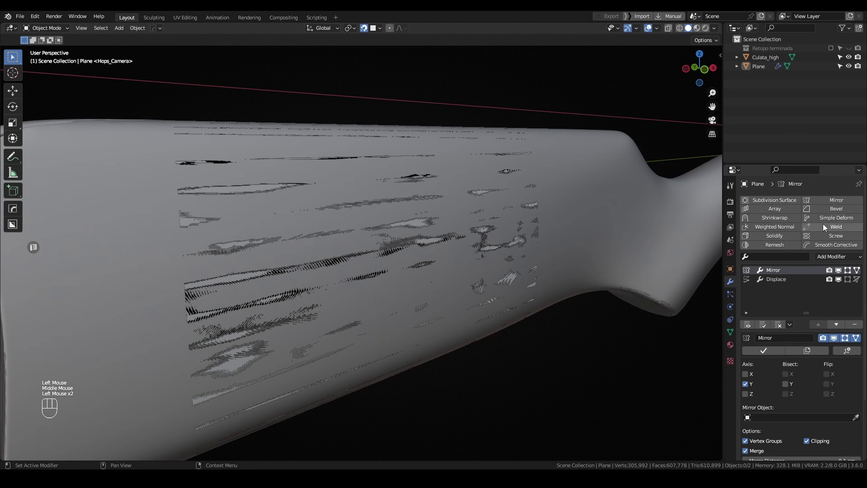
click(776, 217)
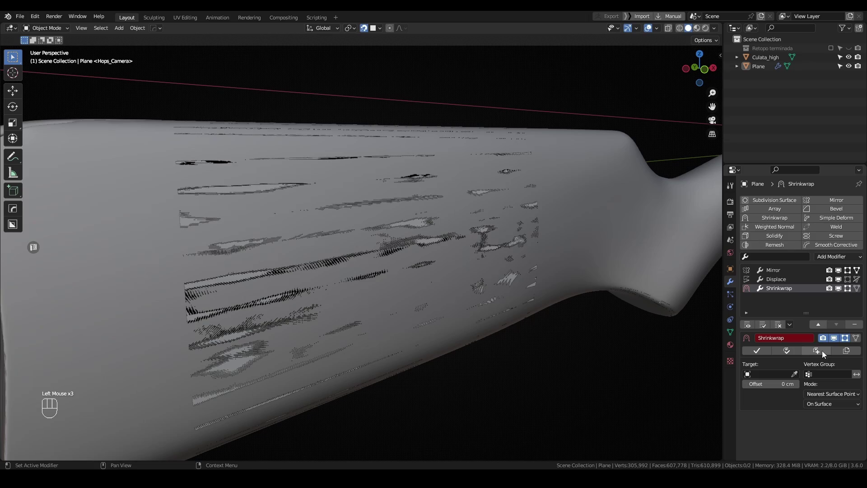
click(795, 374)
click(689, 266)
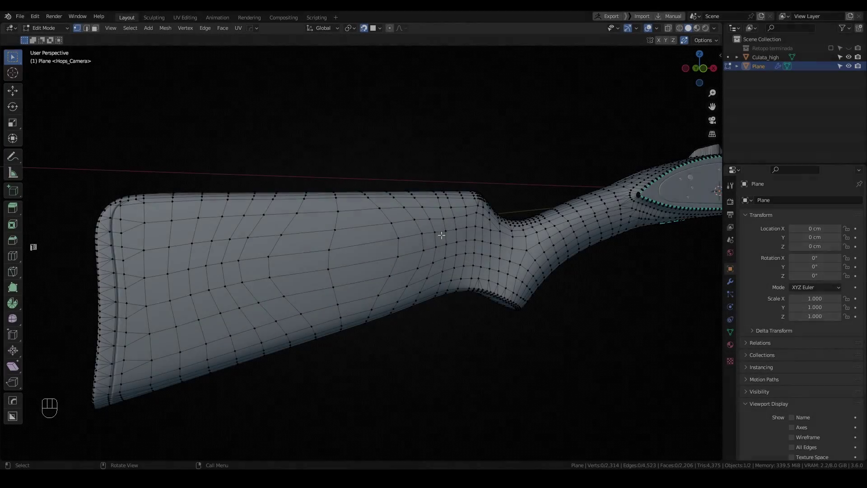
Step: Enable proportional editing with Smooth falloff and shift the rear part of the side grid toward the grip with a 146.4 cm influence
middle_drag(440, 236, 420, 255)
shift+middle_drag(368, 264, 434, 272)
scroll(437, 269, up, 1)
click(391, 28)
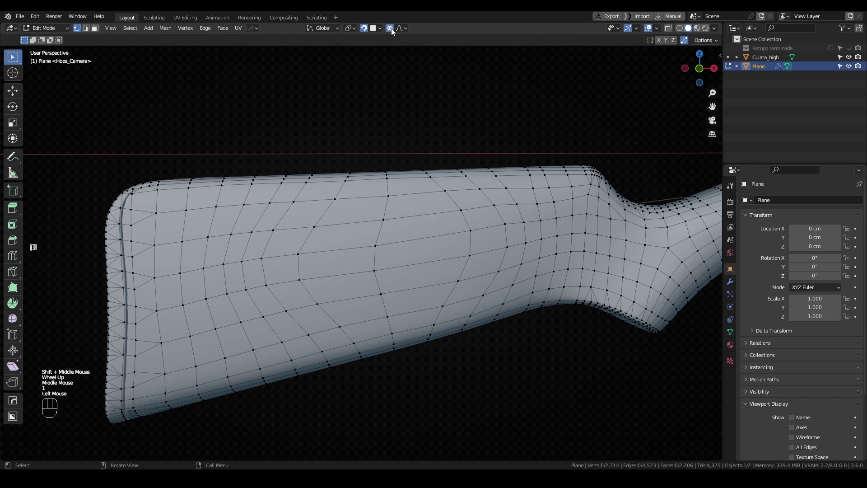
click(399, 28)
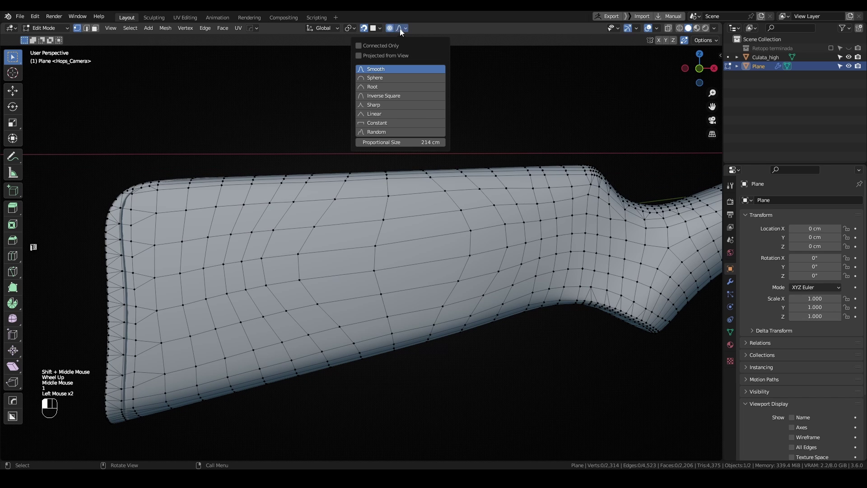
click(296, 254)
key(g)
scroll(306, 254, up, 3)
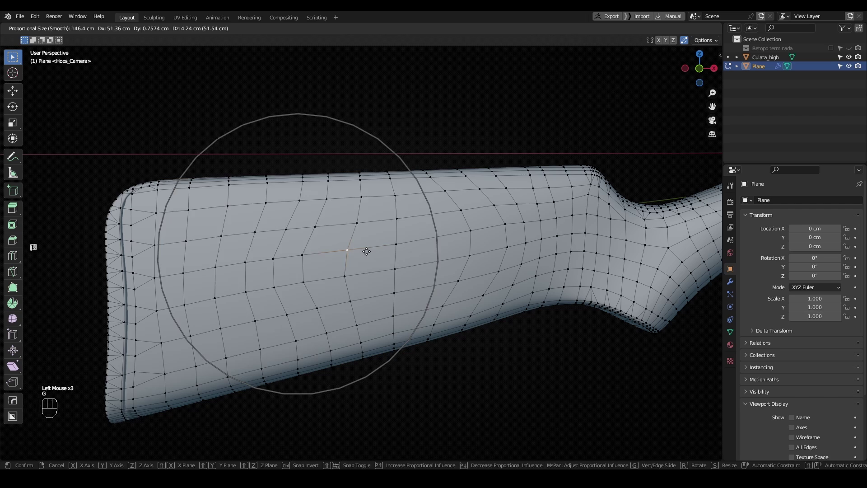
click(366, 252)
click(313, 256)
key(g)
click(338, 251)
Step: Shift two vertices in the front part of the side grid toward the butt with proportional editing
click(467, 232)
key(g)
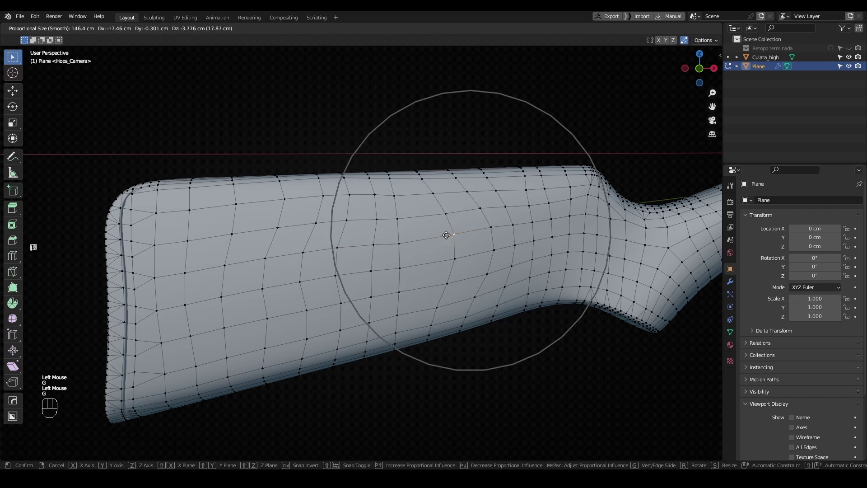
click(430, 236)
click(480, 229)
key(g)
click(462, 231)
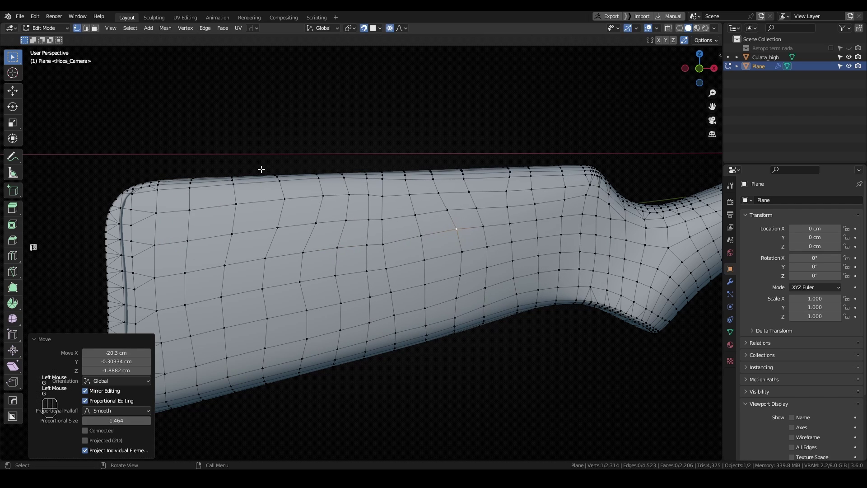
Step: In the Sculpting workspace, show the plane's wireframe and smooth the grid across the stock's side, undoing the last stroke
click(154, 18)
click(787, 355)
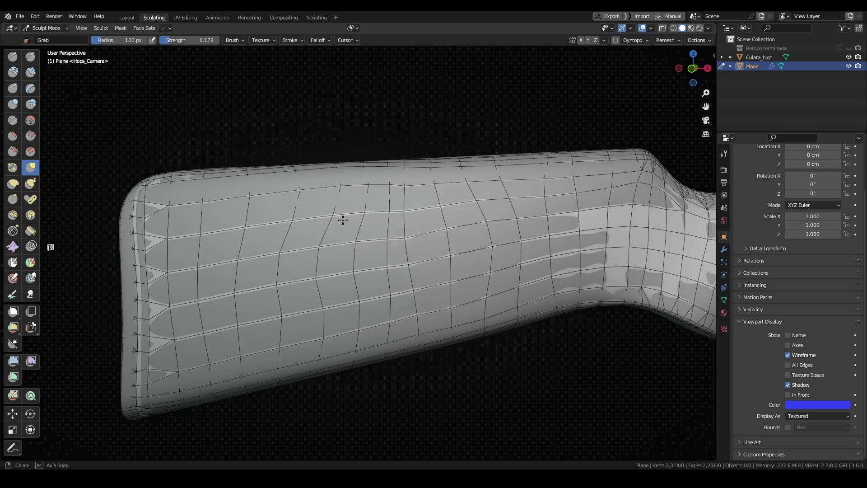
middle_drag(343, 220, 348, 225)
mouse_move(429, 235)
shift+mouse_down()
mouse_move(420, 240)
mouse_move(366, 180)
mouse_move(295, 210)
shift+mouse_up()
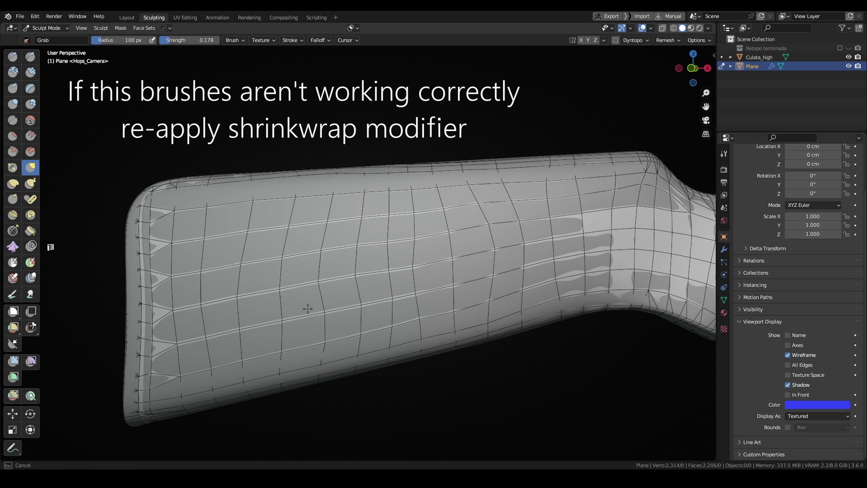
mouse_move(485, 220)
middle_down()
mouse_move(319, 267)
mouse_move(294, 262)
mouse_move(300, 256)
middle_up()
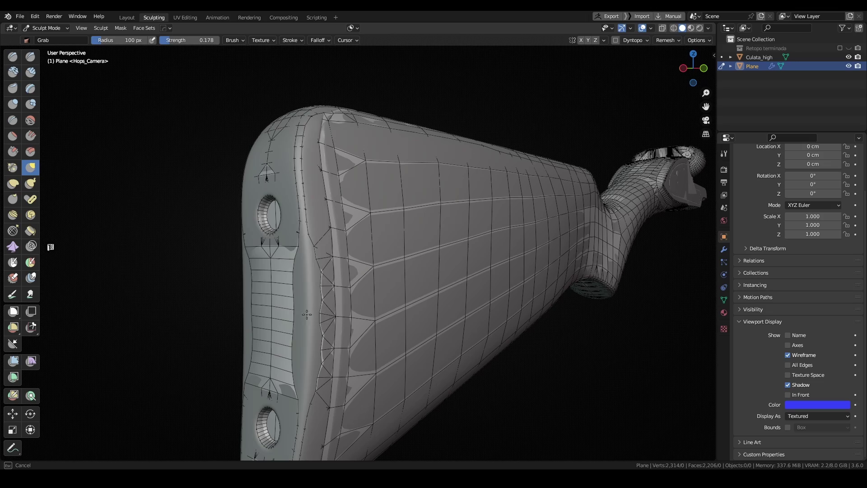
key(ctrl+z)
scroll(387, 286, down, 3)
middle_drag(387, 287, 289, 253)
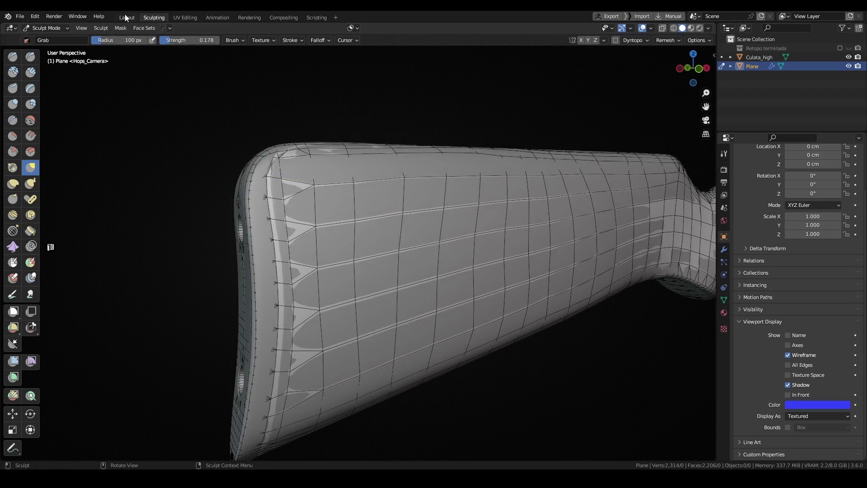
Step: In the Layout workspace, hide the face loops around the butt's rim and the linked butt-plate faces in Edit Mode
click(127, 18)
middle_drag(316, 226, 373, 265)
key(Tab)
key(3)
alt+click(272, 262)
key(h)
alt+click(386, 260)
key(h)
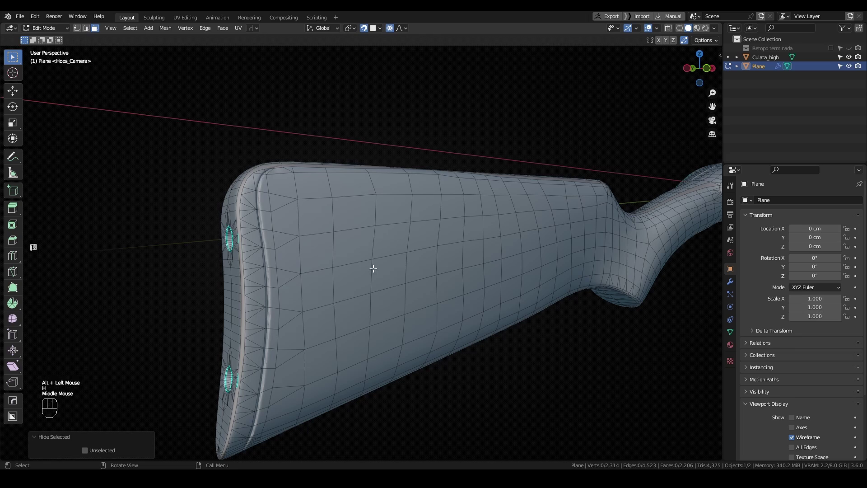
click(239, 280)
key(ctrl+l)
key(h)
Step: Examine the stock's side grid in the Sculpting workspace and return to the Layout workspace
key(ctrl+Page_Down)
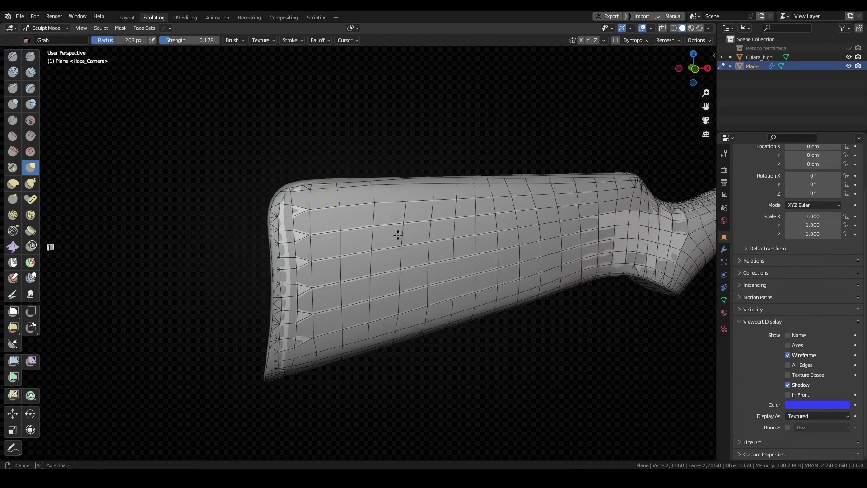
middle_drag(396, 234, 300, 233)
click(126, 18)
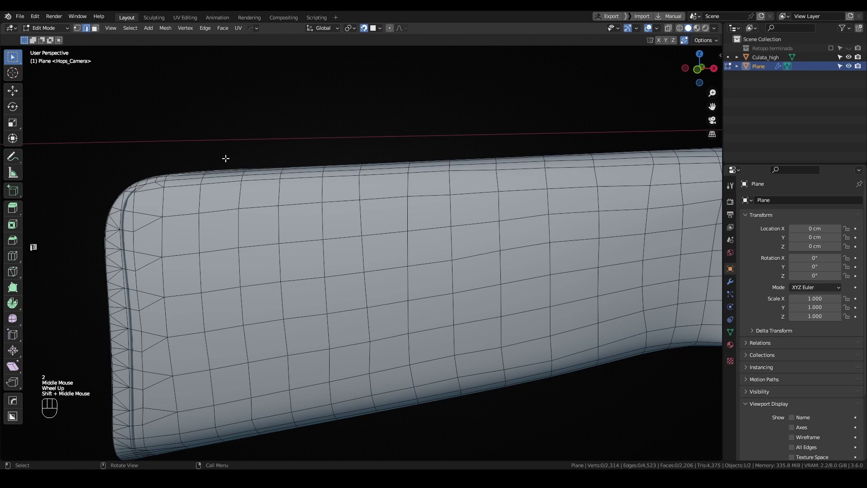
Step: Select the column of lengthwise edges on the stock's side near the butt and merge them with Collapse
middle_drag(242, 162, 265, 162)
drag(269, 148, 280, 280)
shift+middle_drag(280, 280, 277, 193)
shift+drag(277, 192, 290, 307)
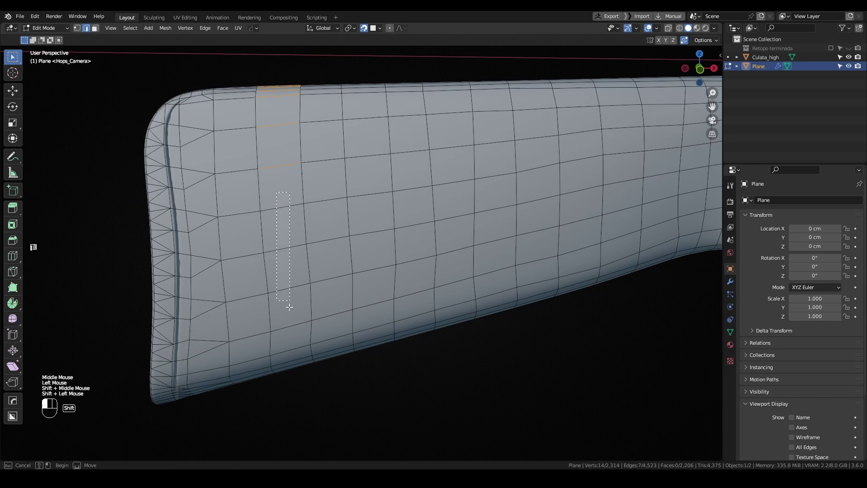
middle_drag(332, 303, 393, 276)
key(ctrl+m)
click(446, 291)
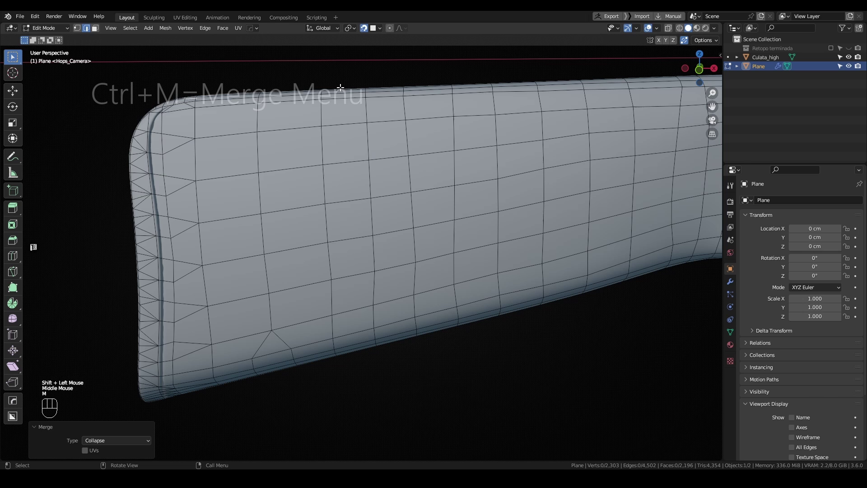
Step: Repeat the Collapse merge on three more edge columns further along the stock's side toward the grip
key(shift+r)
shift+middle_drag(420, 280, 397, 277)
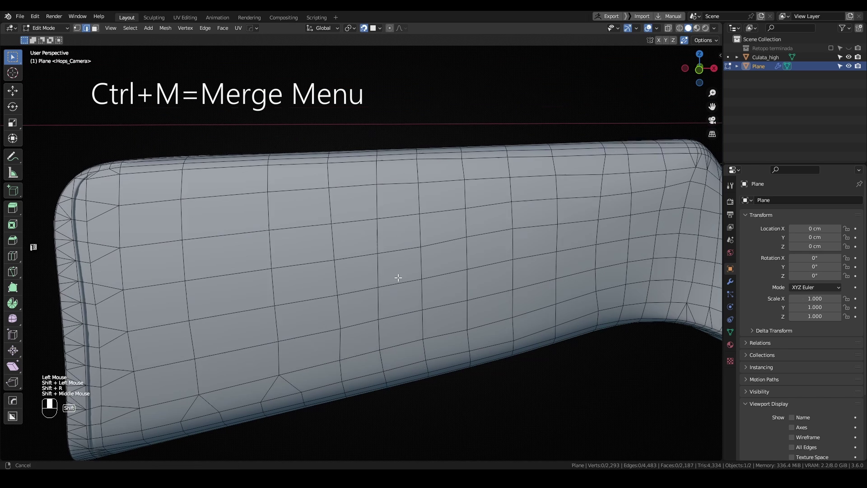
drag(344, 135, 378, 348)
key(shift+r)
shift+middle_drag(452, 270, 372, 286)
drag(344, 149, 363, 190)
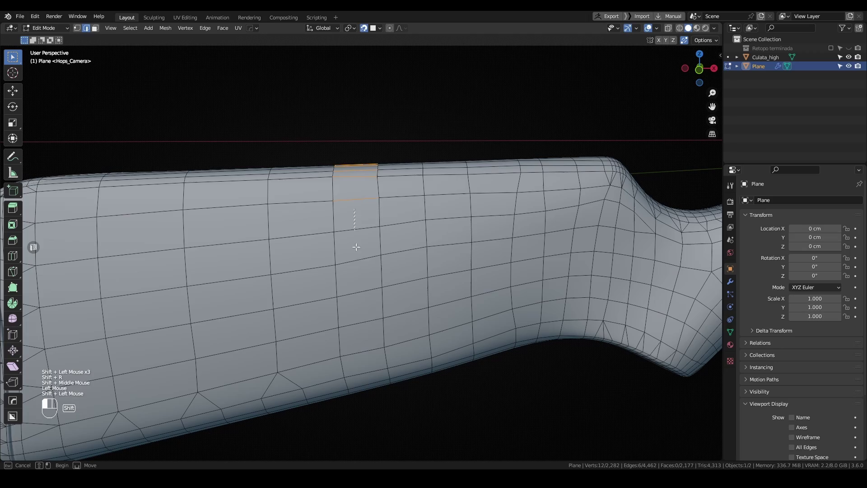
shift+drag(364, 366, 364, 366)
key(shift+r)
Step: Apply the Shrinkwrap modifier targeting Culata_high in Object Mode and re-enter Edit Mode at the stock's front end
key(Tab)
scroll(401, 273, down, 3)
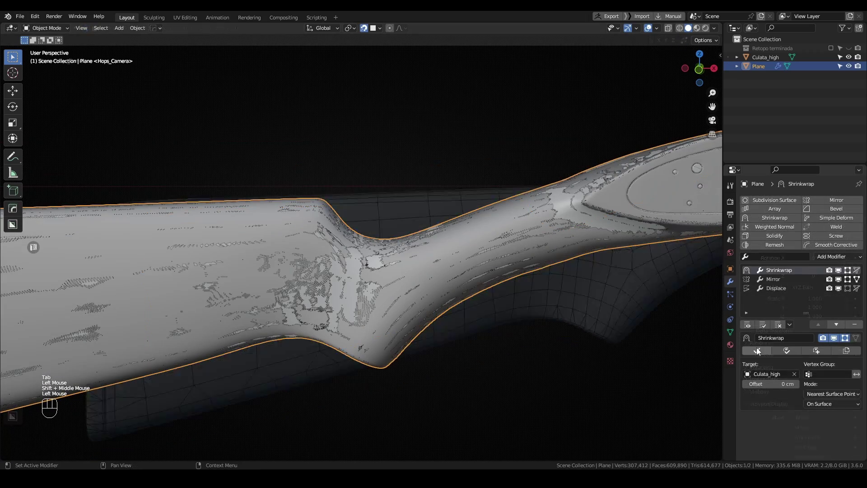
click(757, 351)
shift+middle_drag(704, 194, 359, 289)
scroll(359, 289, up, 1)
key(Tab)
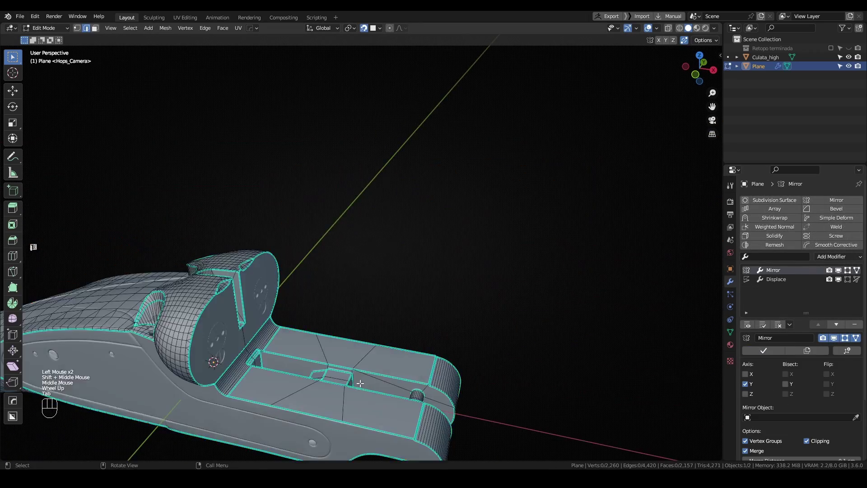
Step: Select the three flat top faces at the stock's front end, turn off snapping and flatten them by scaling Z to 0
shift+middle_drag(343, 420, 356, 329)
scroll(357, 329, up, 1)
key(3)
click(357, 329)
shift+click(316, 256)
shift+click(401, 315)
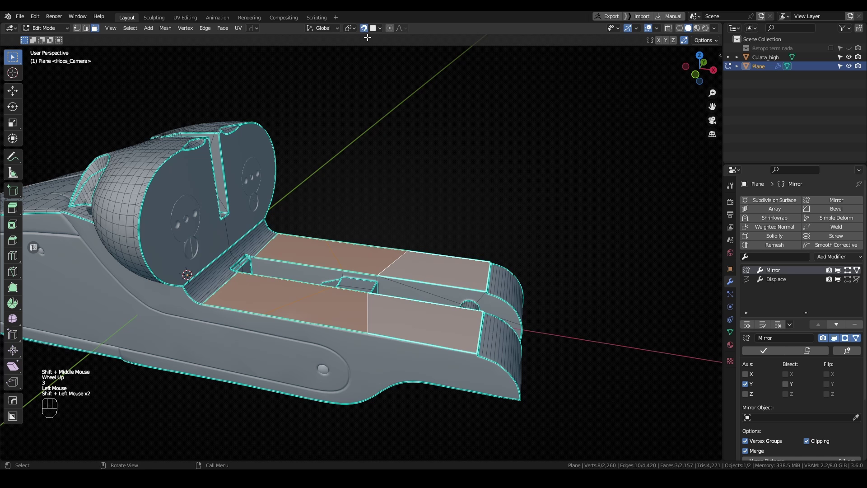
key(s)
key(z)
key(0)
key(Return)
scroll(414, 288, up, 1)
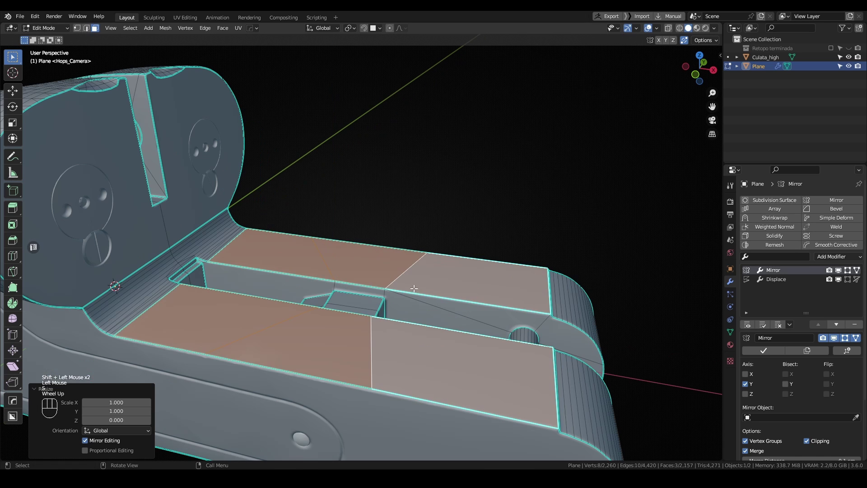
key(g)
key(z)
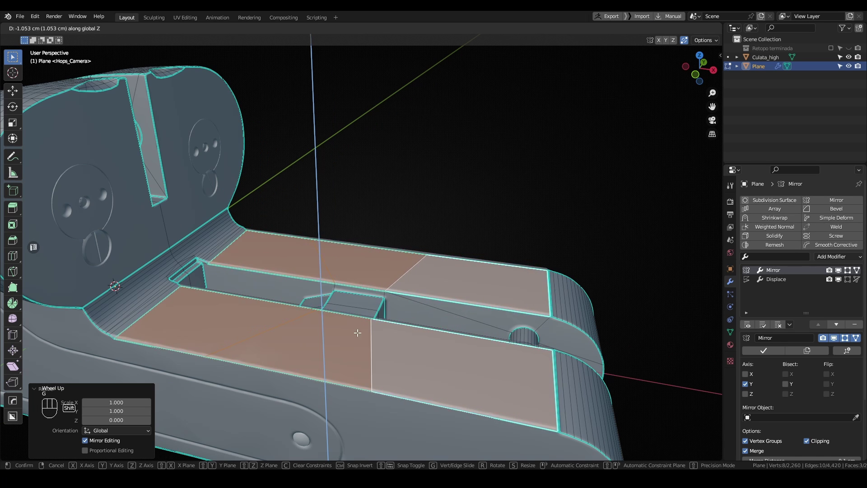
right_click(357, 333)
Step: Move the flattened top faces at the stock's front end along Z until they sit level with the high-poly surface
click(657, 28)
click(601, 288)
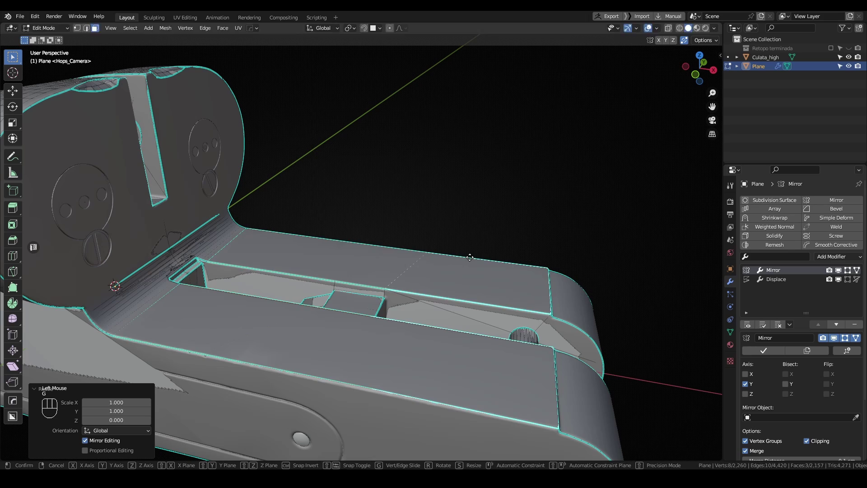
key(g)
key(z)
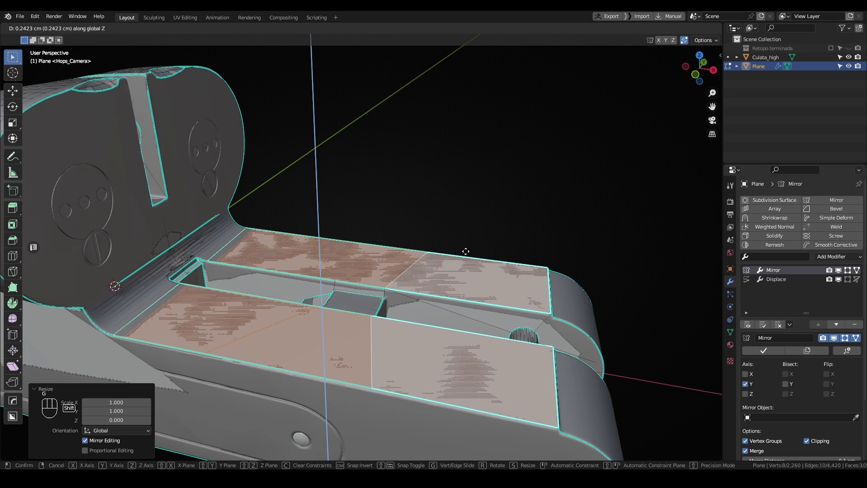
click(465, 252)
scroll(465, 253, down, 1)
key(Tab)
Step: Flatten the large side face of the stock by scaling Y to 0 and shift it along Y to the high-poly side surface
middle_drag(465, 252, 422, 218)
key(Tab)
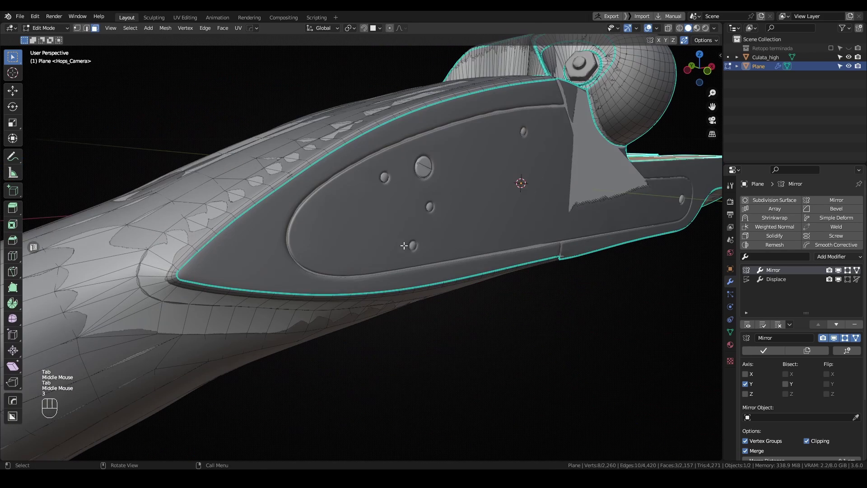
key(3)
click(422, 218)
key(s)
key(y)
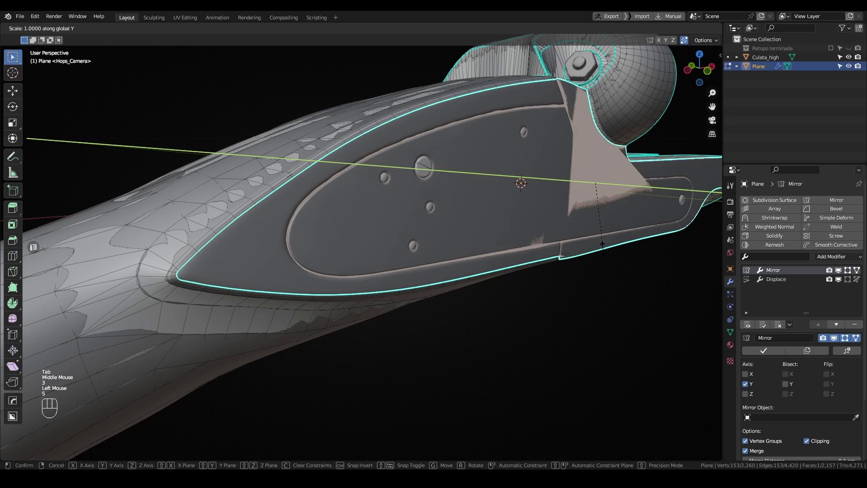
key(0)
key(Return)
key(g)
key(y)
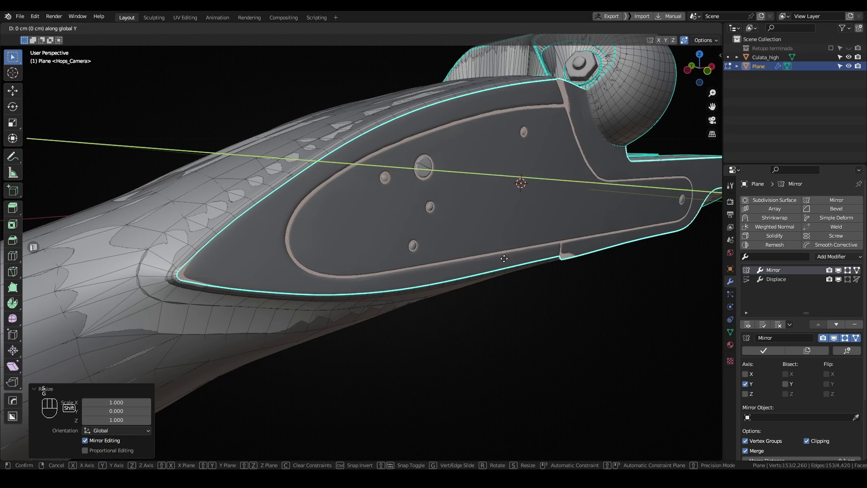
click(507, 259)
key(Tab)
Step: Try Displace strengths of 0.002 and 0.003 on the retopology mesh in Object Mode
scroll(506, 287, down, 3)
middle_drag(506, 290, 449, 273)
scroll(474, 313, up, 1)
shift+middle_drag(474, 313, 478, 285)
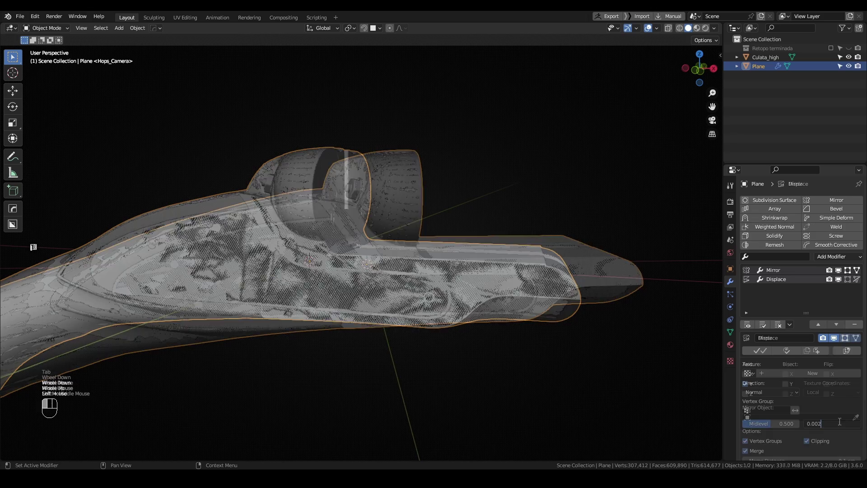
key(Return)
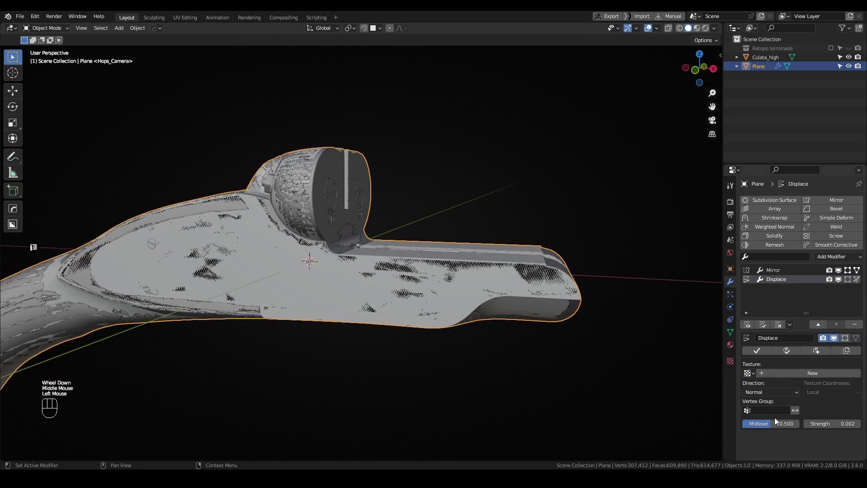
middle_drag(410, 311, 481, 312)
scroll(426, 303, down, 2)
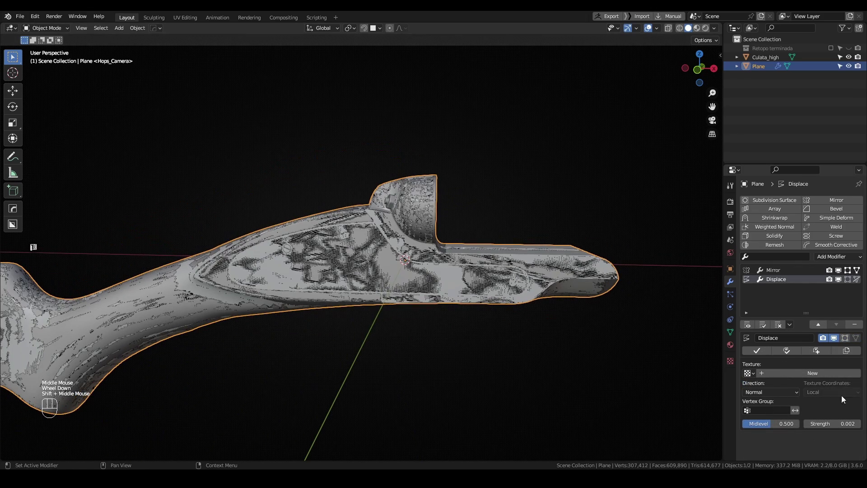
click(832, 423)
text(0.003)
key(Return)
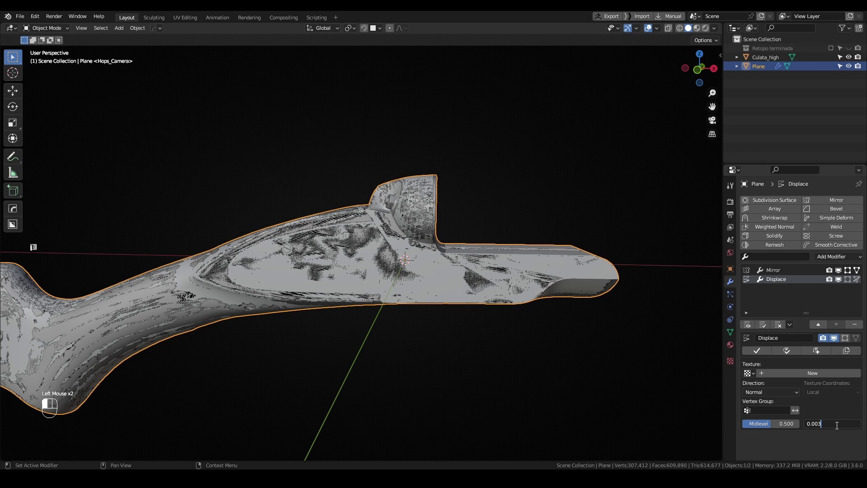
Step: Set the Displace strength to 0.005 and apply the modifier to the retopology mesh
text(0.005)
key(Return)
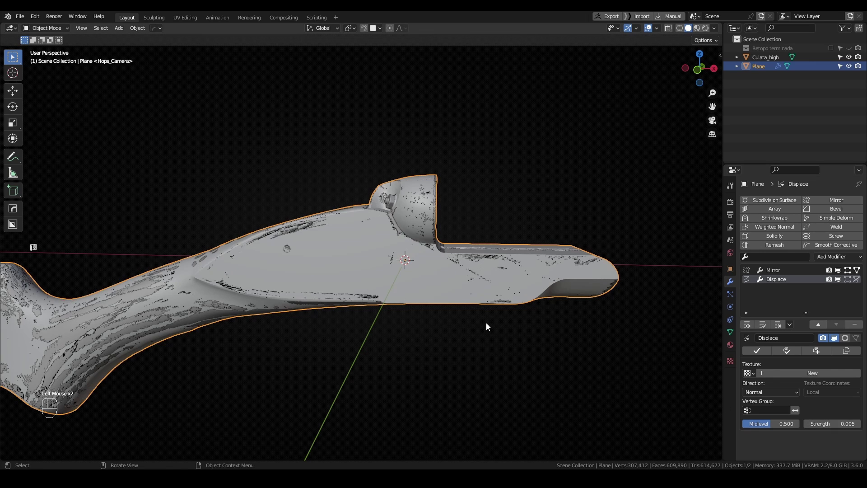
middle_drag(486, 325, 446, 308)
scroll(464, 317, up, 2)
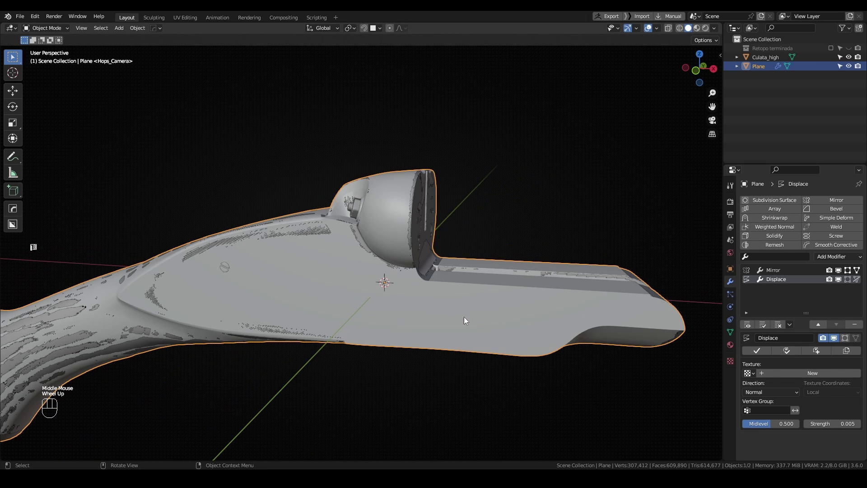
click(760, 352)
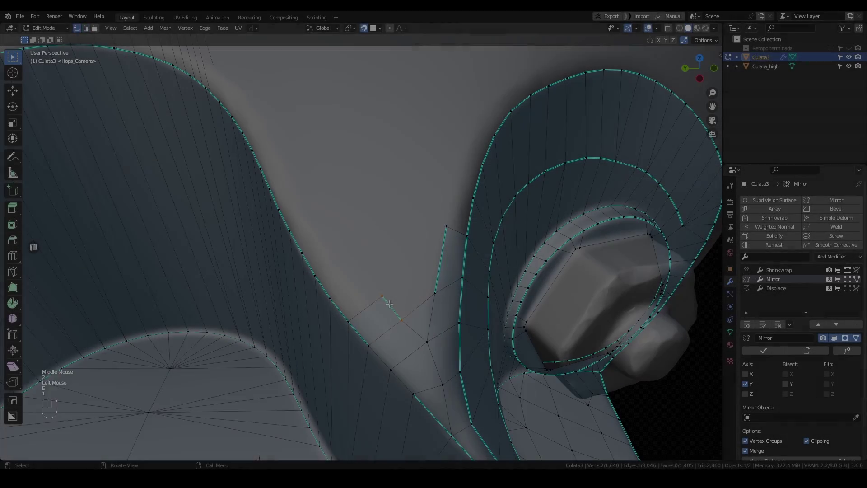
Step: Select the next chain of edges up the arched face's rim on Culata3 and extrude it outward, continuing the strip of faces
key(2)
click(338, 310)
ctrl+click(297, 242)
key(e)
click(368, 225)
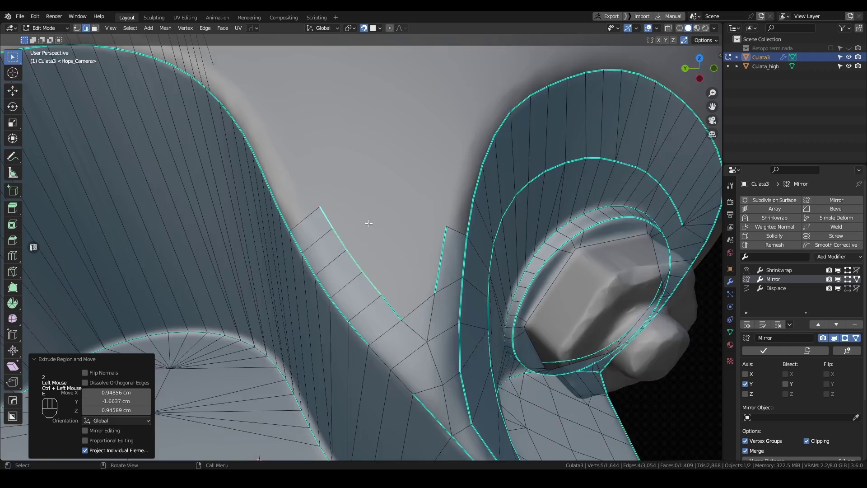
Step: Extrude the following run of rim edges outward to extend the face strip further up the arch
shift+middle_drag(368, 225, 409, 271)
scroll(409, 271, down, 1)
middle_drag(409, 271, 427, 282)
click(321, 280)
ctrl+click(259, 217)
key(e)
click(330, 196)
Step: Select the outer border edges of the extruded strip and move them slightly to adjust its width
key(Tab)
middle_drag(371, 280, 359, 266)
key(Tab)
click(274, 211)
ctrl+click(430, 313)
key(g)
click(441, 308)
Step: Extrude another chain of rim edges outward, carrying the face strip toward the crown of the arch
middle_drag(442, 307, 362, 253)
shift+middle_drag(362, 253, 385, 310)
click(413, 313)
ctrl+click(289, 287)
key(e)
click(333, 251)
Step: Reposition individual outer vertices of the new strip near the arch's crown to even out its faces
key(1)
click(308, 247)
middle_drag(439, 250, 488, 285)
key(g)
click(347, 252)
key(g)
click(392, 262)
middle_drag(487, 284, 452, 289)
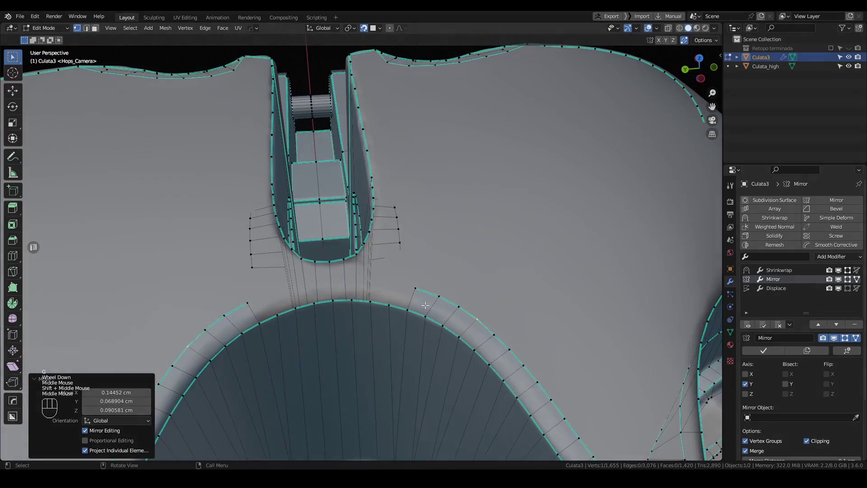